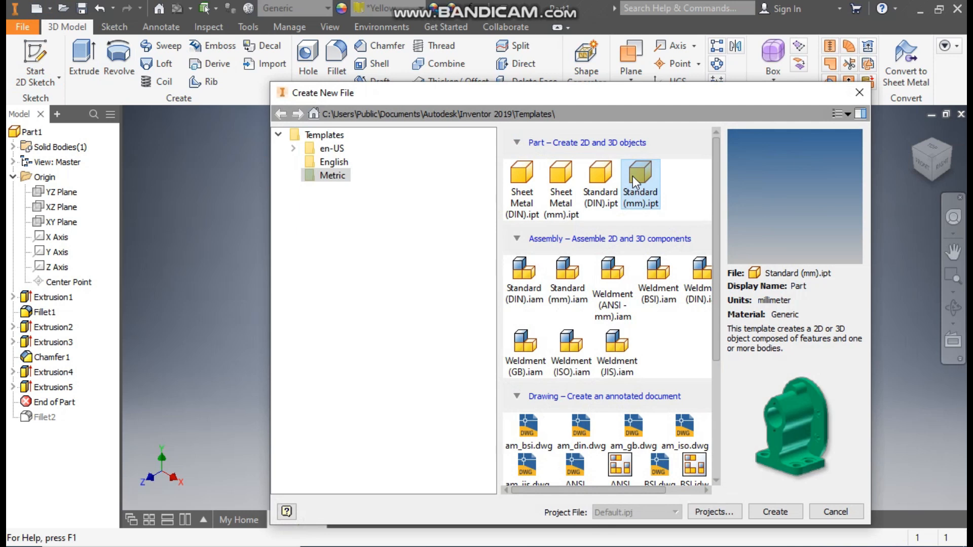
Create a new metric part from the Standard (mm).ipt template and start a 2D sketch on the YZ plane.
click(774, 511)
click(35, 53)
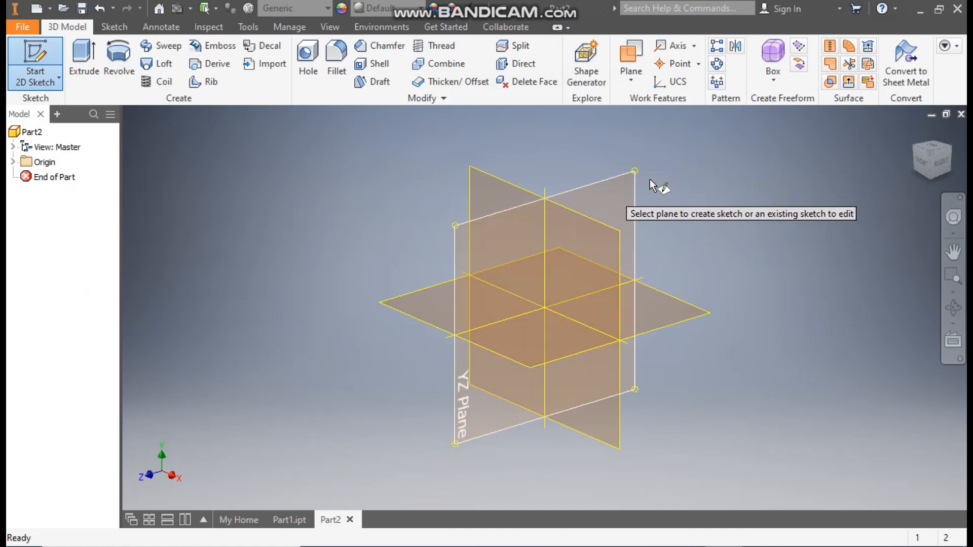
click(607, 182)
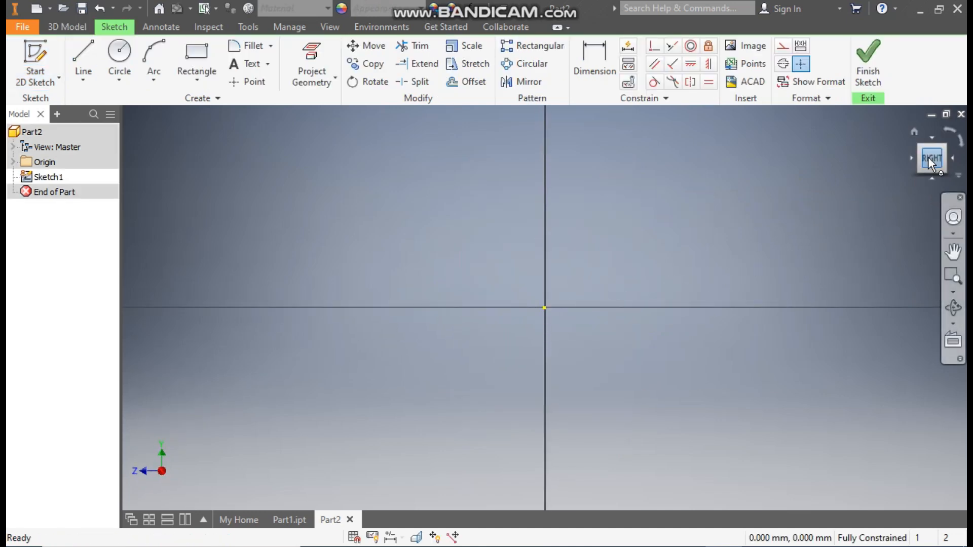
Sketch two overlapping two-point rectangles from the origin forming an L, one upright about 10 × 33 mm and one horizontal about 50 × 7.5 mm.
click(195, 77)
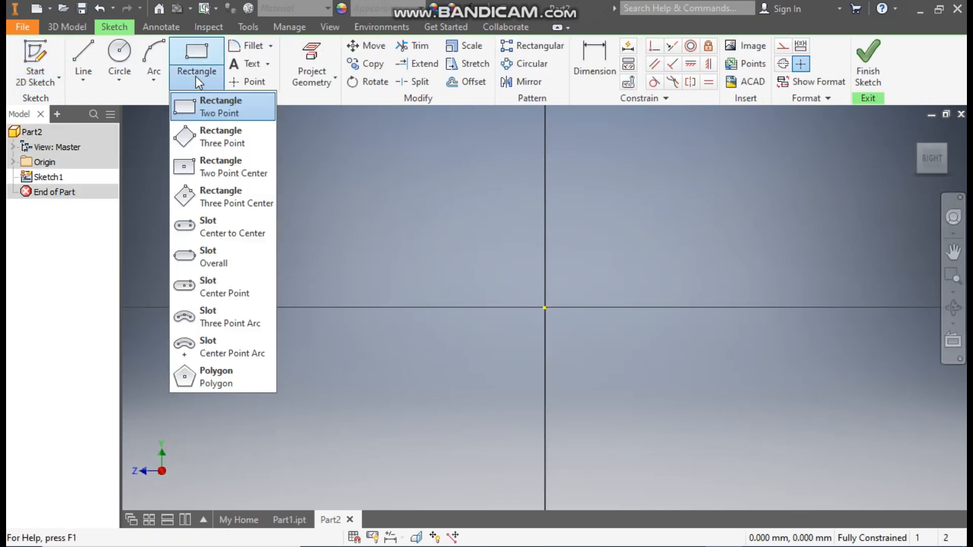
click(213, 117)
click(544, 306)
mouse_move(544, 297)
middle_down()
mouse_move(558, 252)
mouse_move(575, 315)
middle_up()
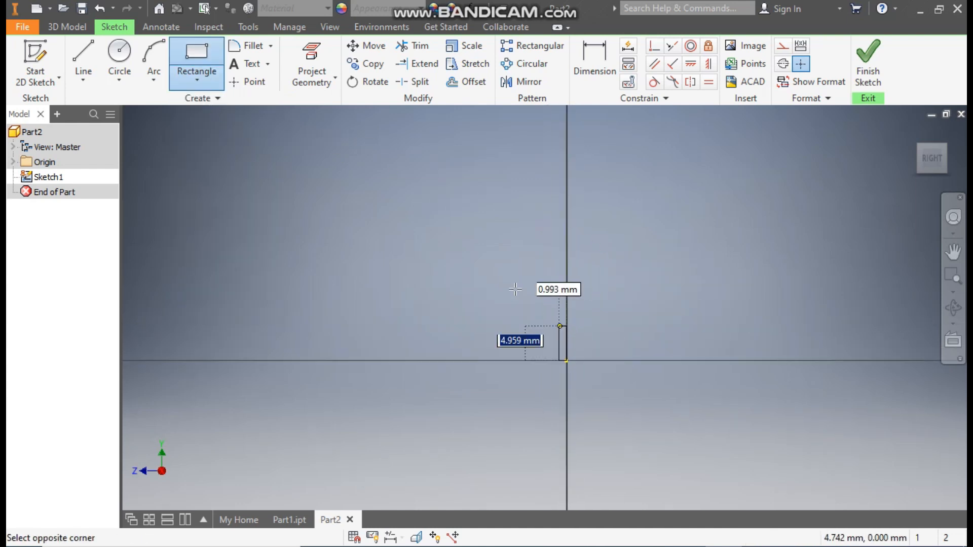
click(500, 131)
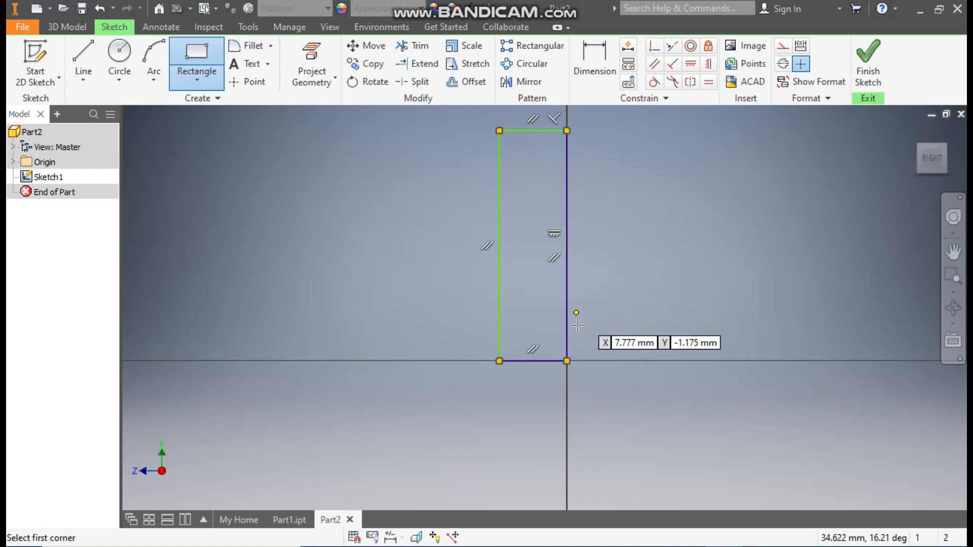
click(567, 361)
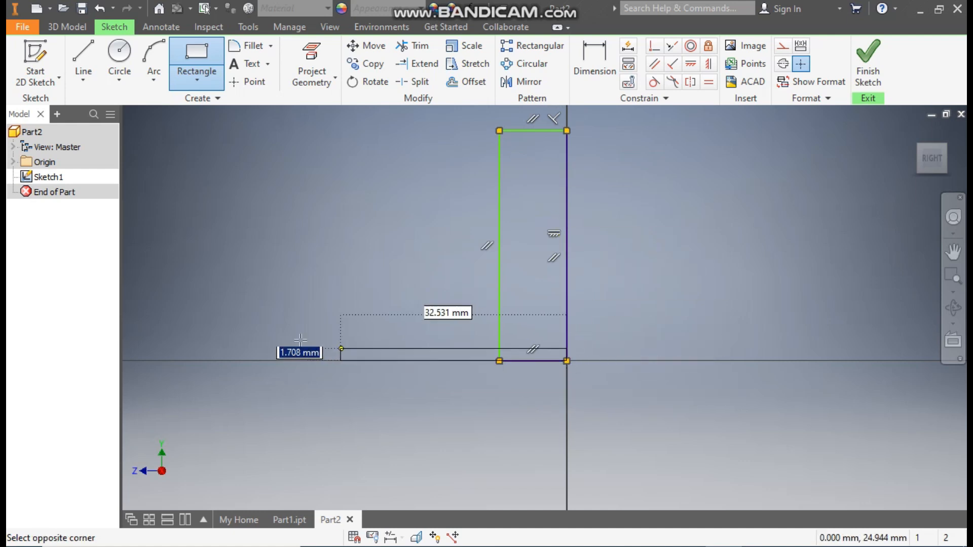
click(219, 309)
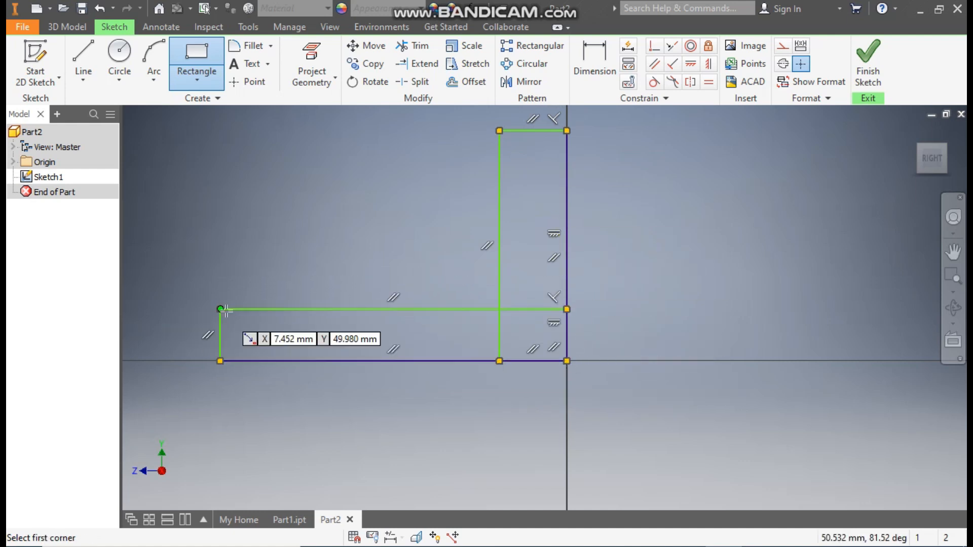
Dimension the L profile's overall height as 60 mm and its base length as 50 mm.
click(598, 63)
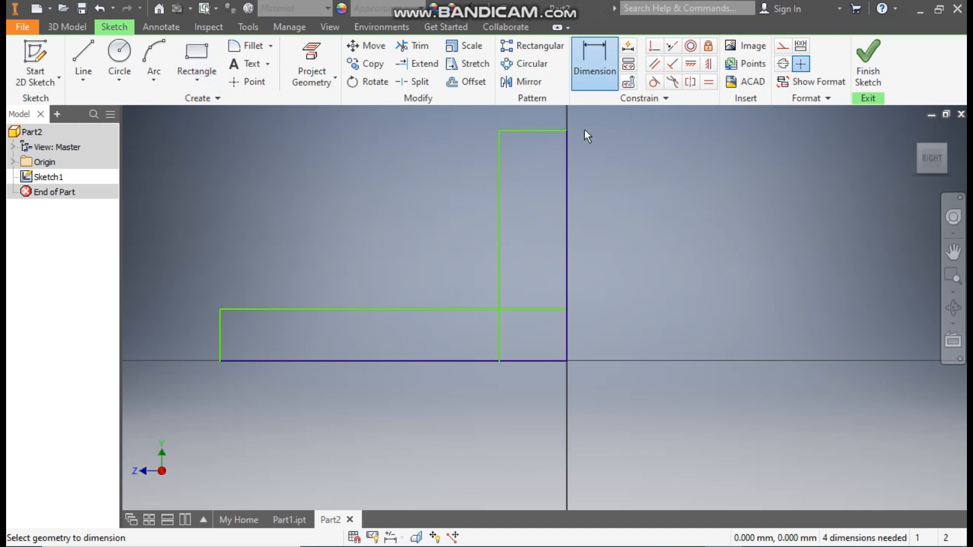
click(567, 162)
click(649, 181)
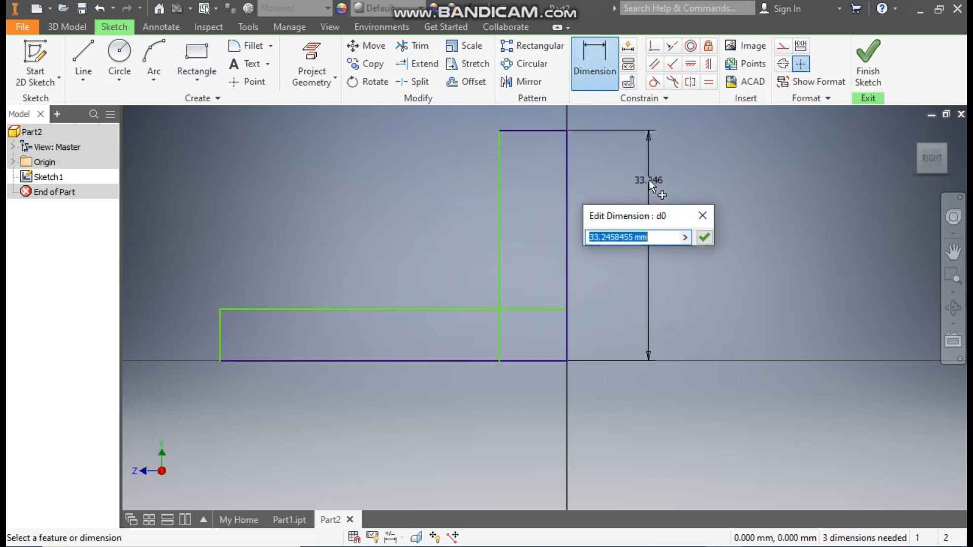
text(60)
key(Return)
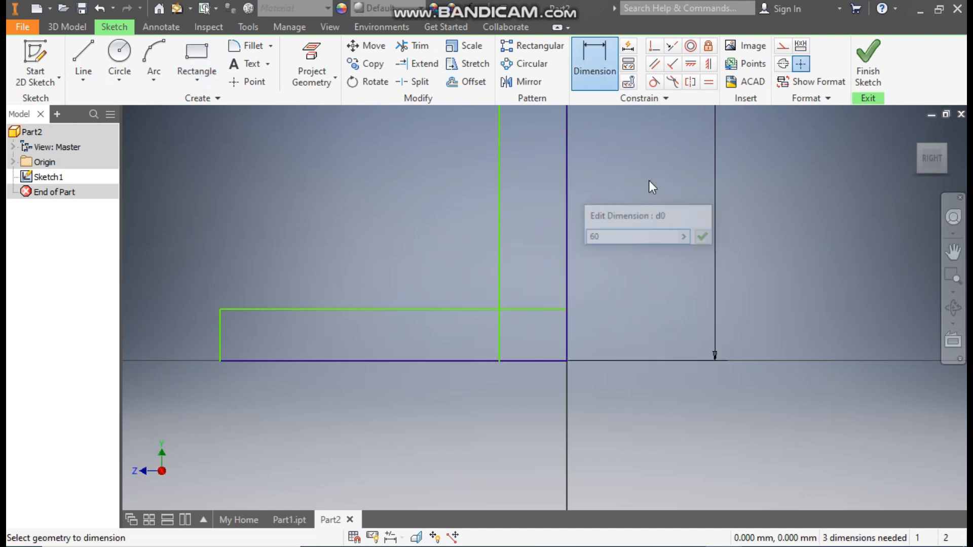
scroll(620, 328, down, 5)
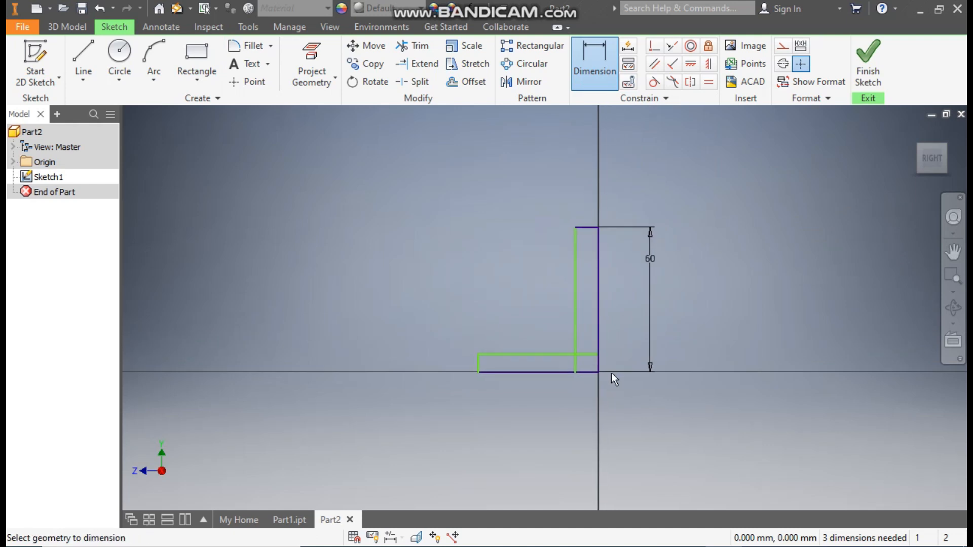
click(549, 370)
click(551, 422)
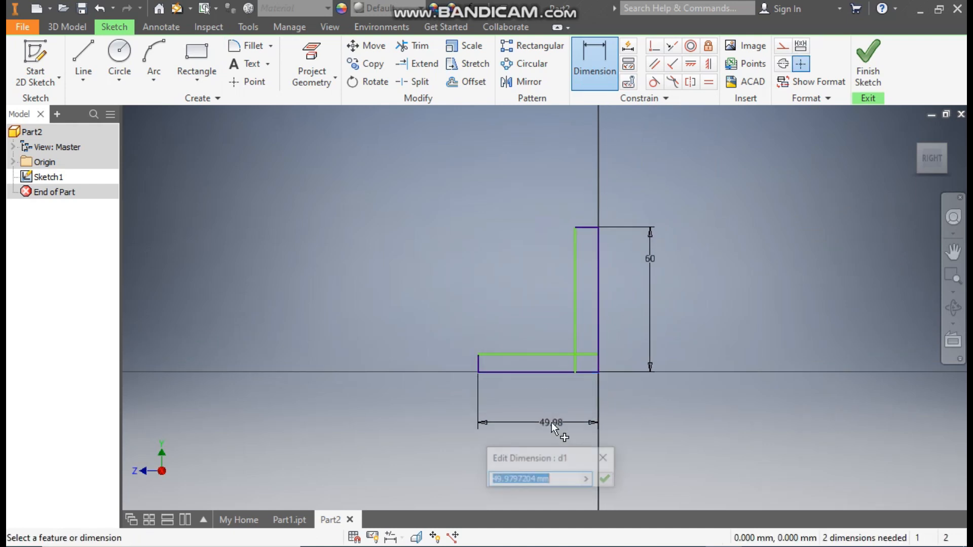
text(50)
key(Return)
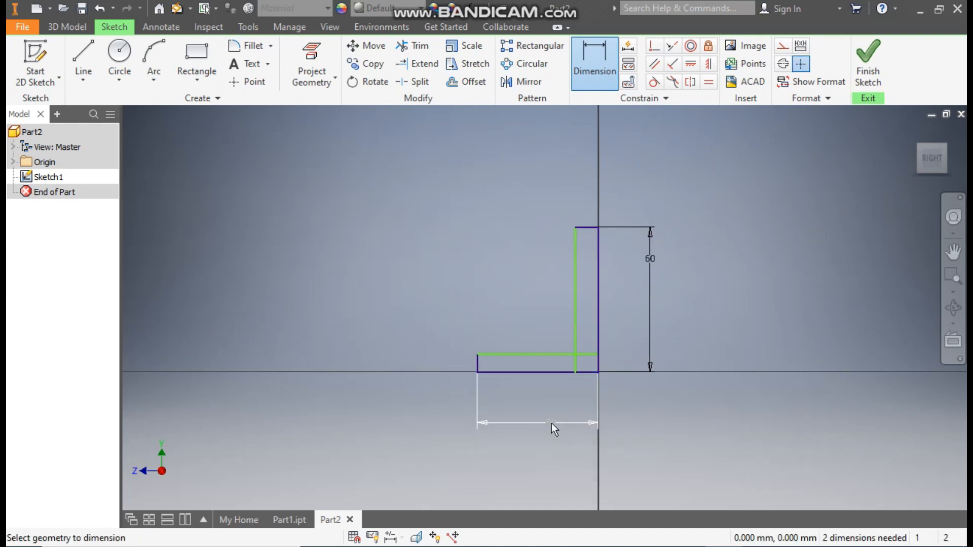
Dimension the horizontal rectangle's height and the upright rectangle's width as 15 mm each.
scroll(513, 403, up, 3)
click(452, 335)
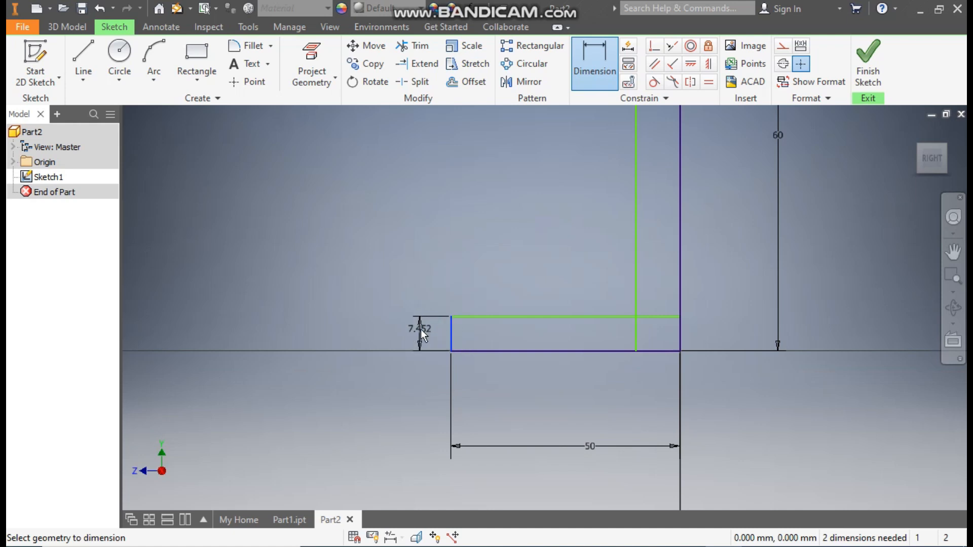
click(419, 329)
text(15)
key(Return)
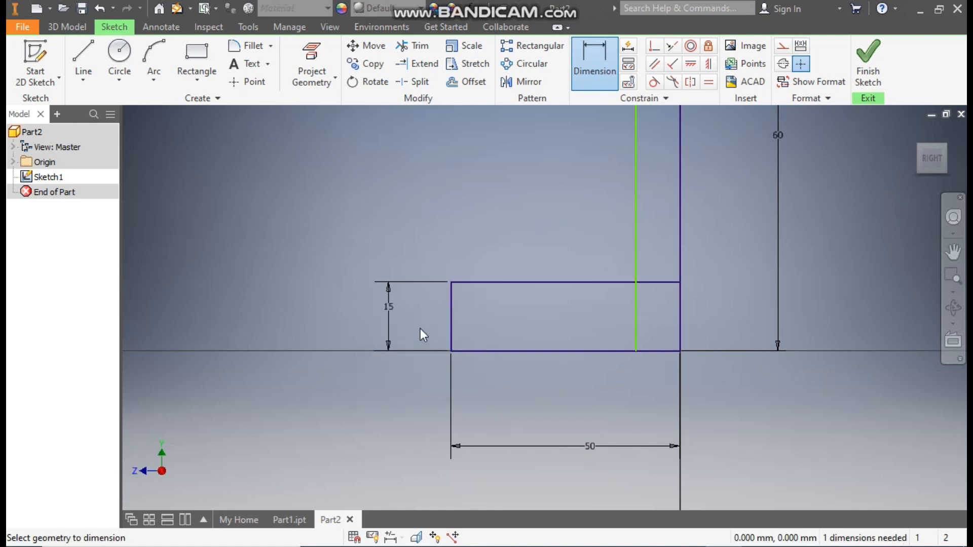
scroll(488, 306, down, 2)
scroll(561, 239, up, 1)
click(590, 206)
click(592, 187)
text(15)
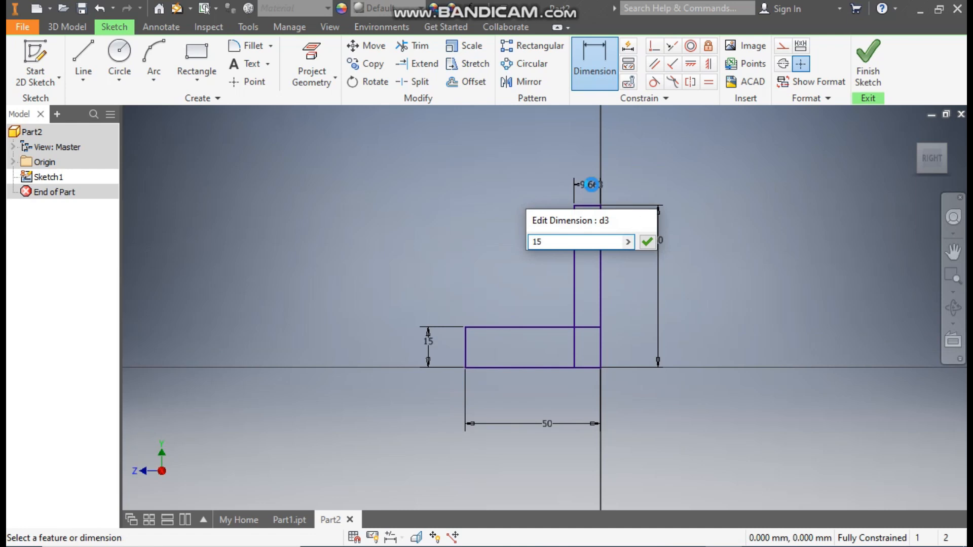
key(Return)
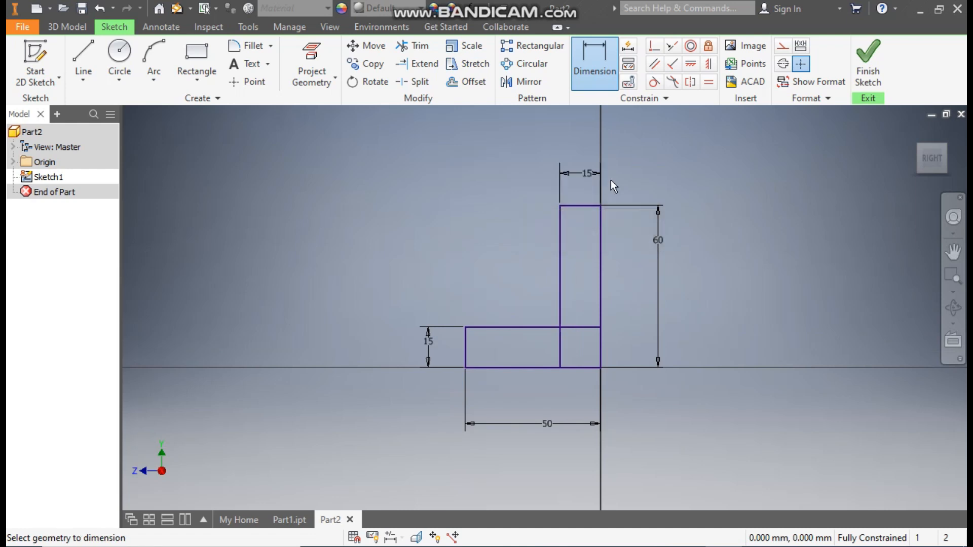
Finish the sketch and extrude the whole L profile symmetrically by 100 mm.
click(867, 66)
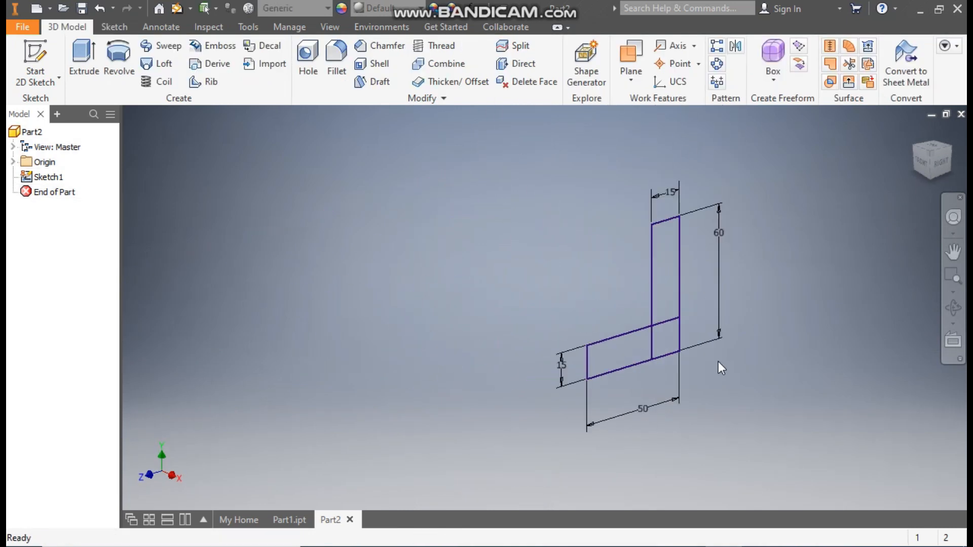
click(83, 56)
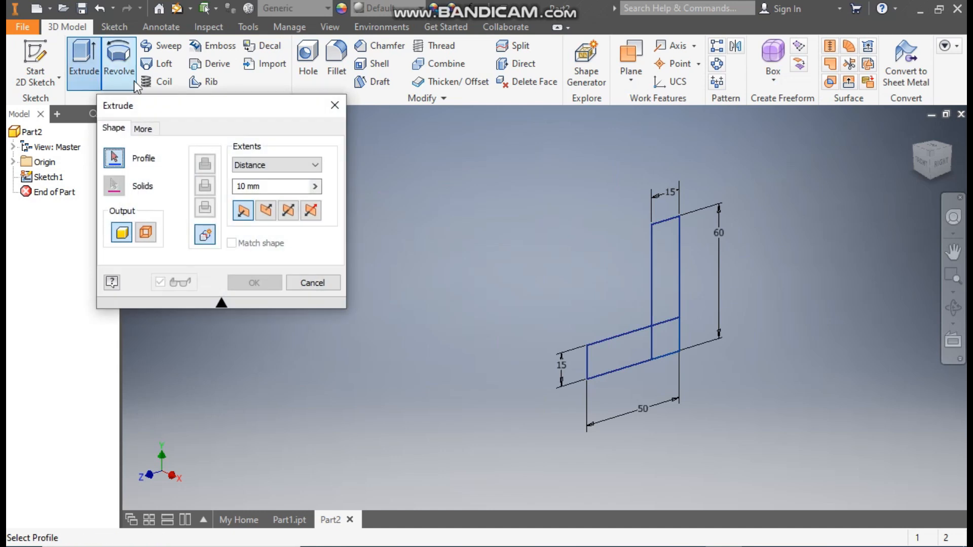
drag(735, 175, 513, 347)
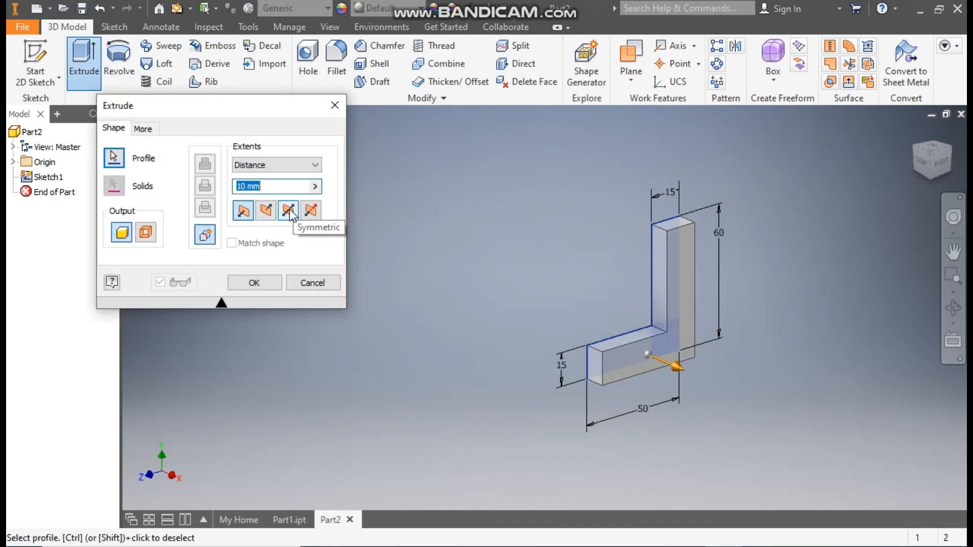
click(290, 212)
drag(280, 187, 231, 191)
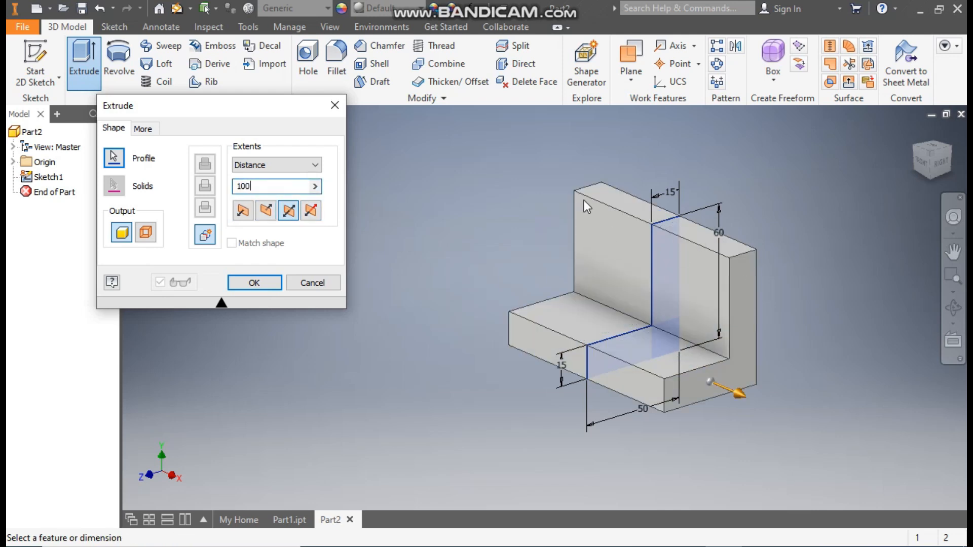
click(255, 283)
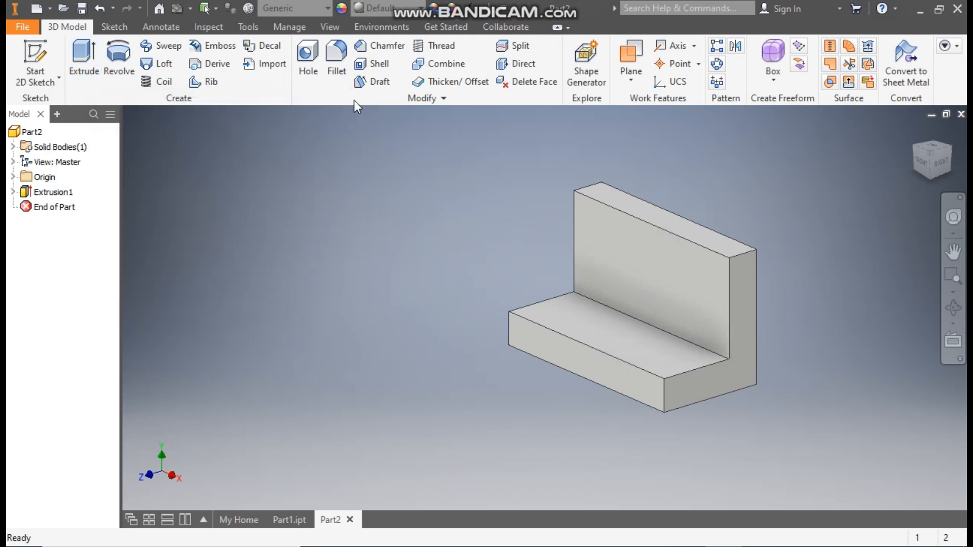
Fillet the two upper corners of the upright wall and the two front corners of the base with a 15 mm radius.
click(345, 62)
click(147, 204)
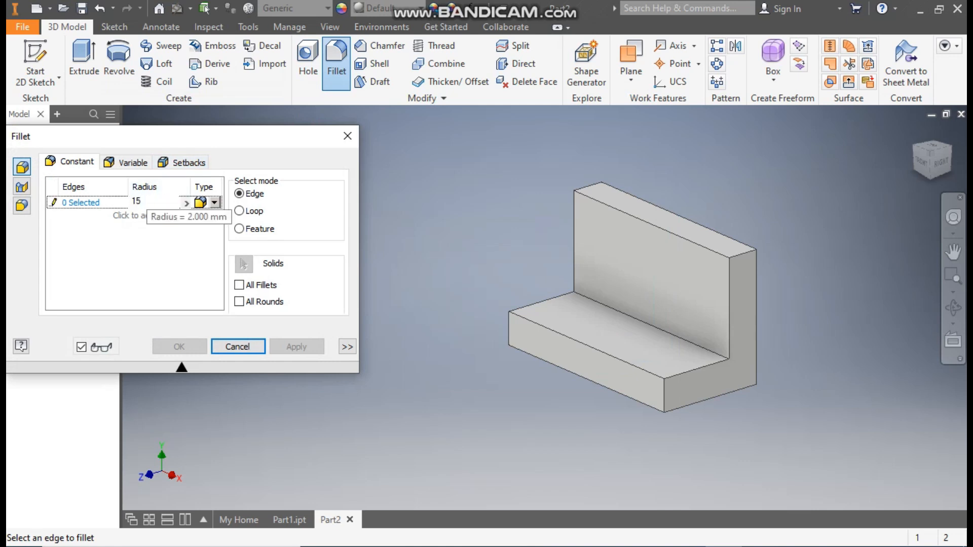
text(15)
click(87, 201)
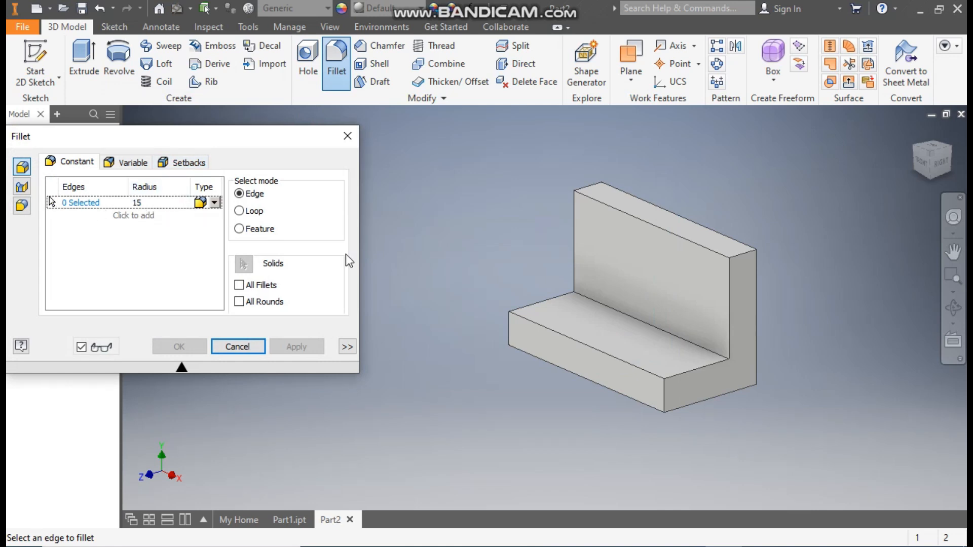
click(583, 188)
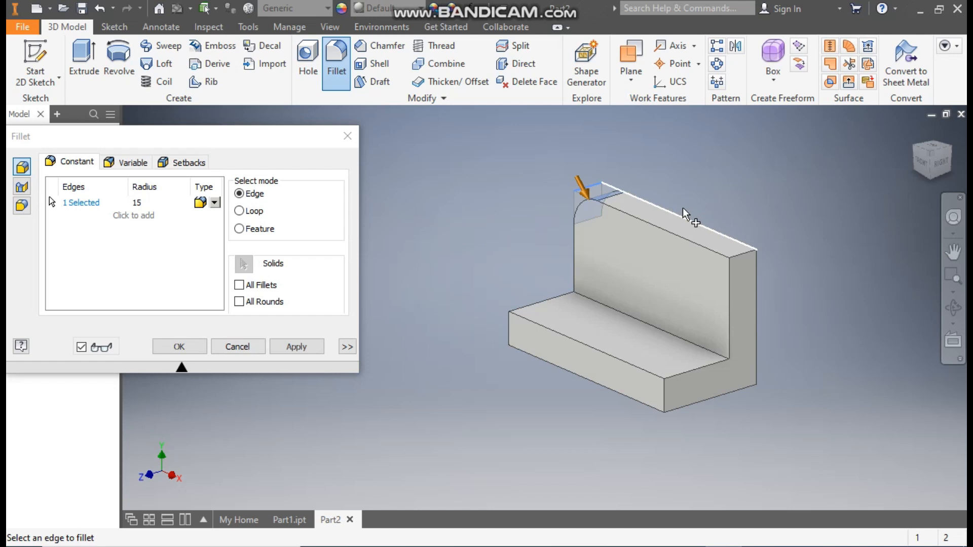
click(739, 253)
click(664, 395)
click(511, 327)
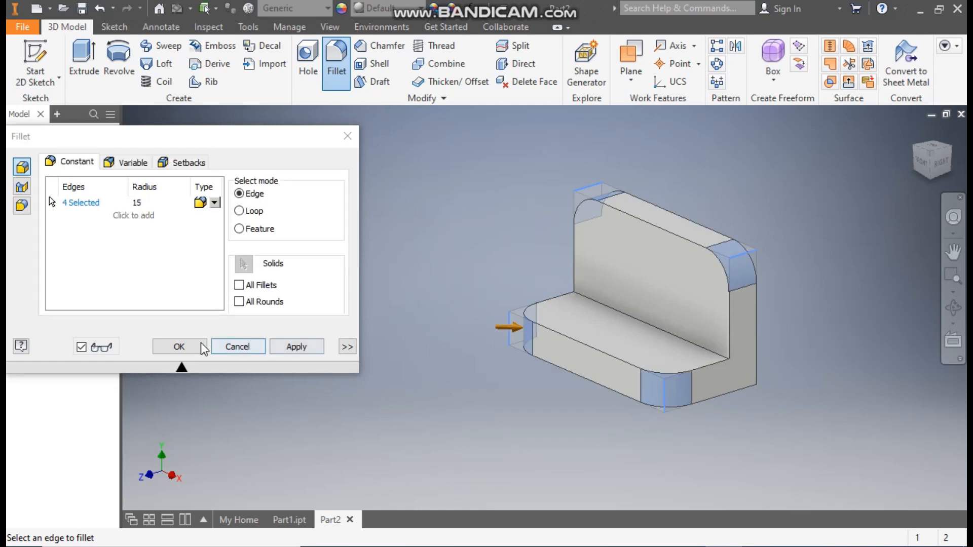
click(194, 344)
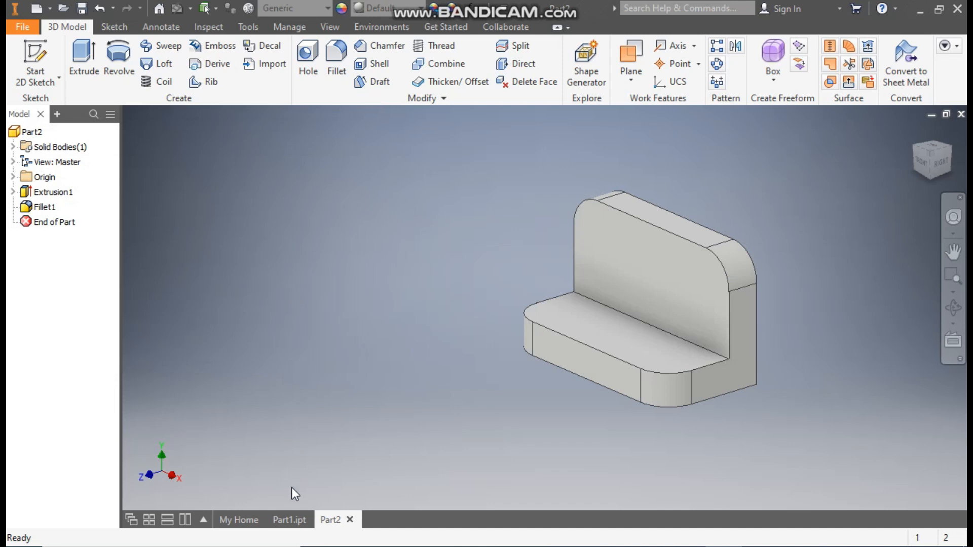
Check the reference model in Part1.ipt, return to Part2 and start a new sketch on the YZ plane.
click(289, 519)
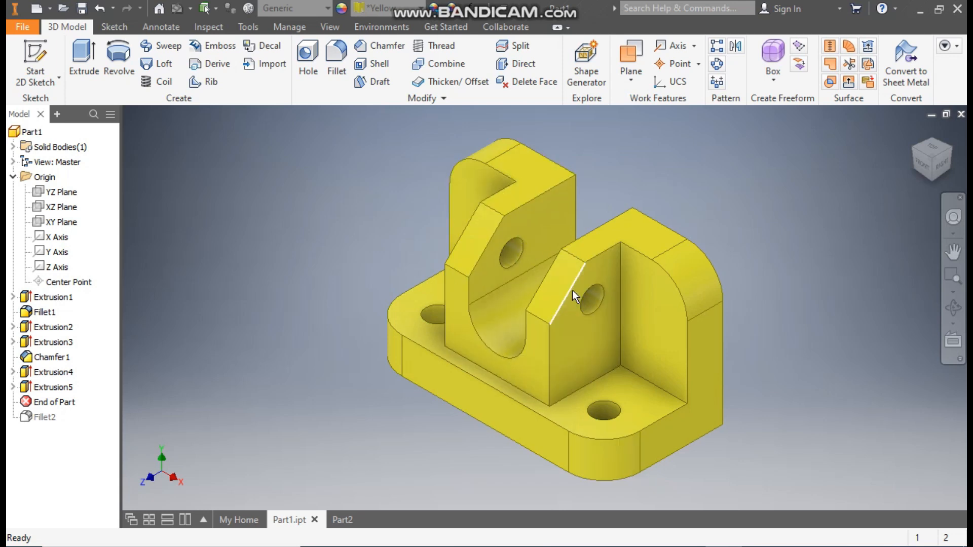
click(343, 519)
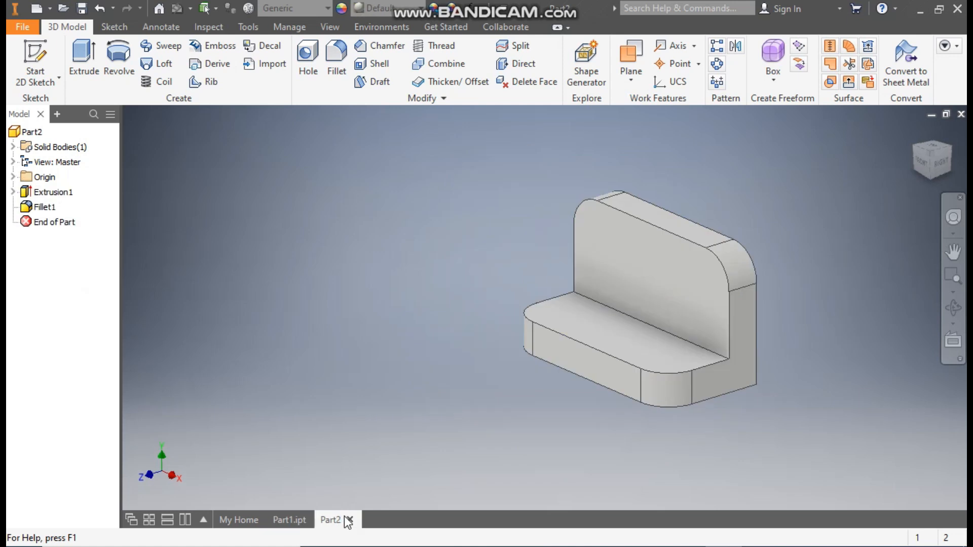
click(13, 178)
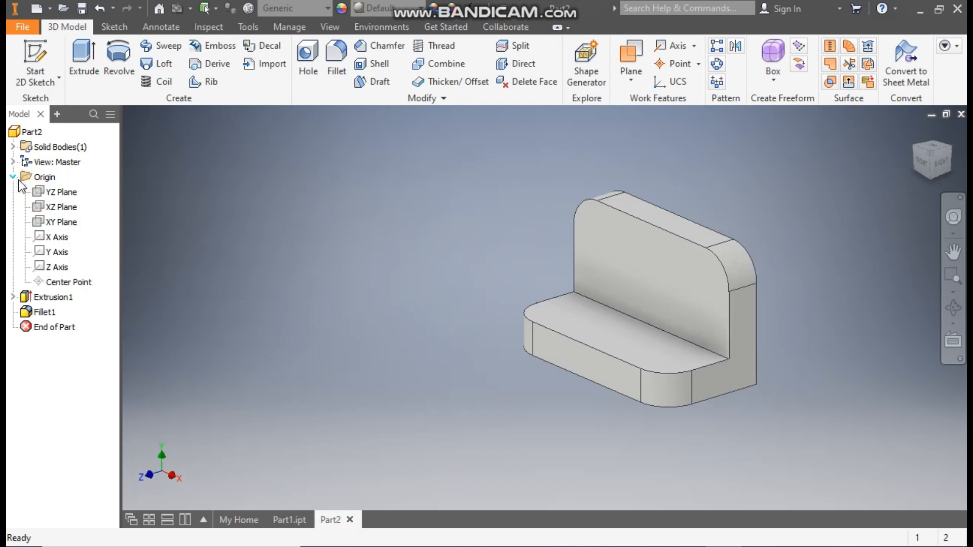
click(57, 193)
click(655, 284)
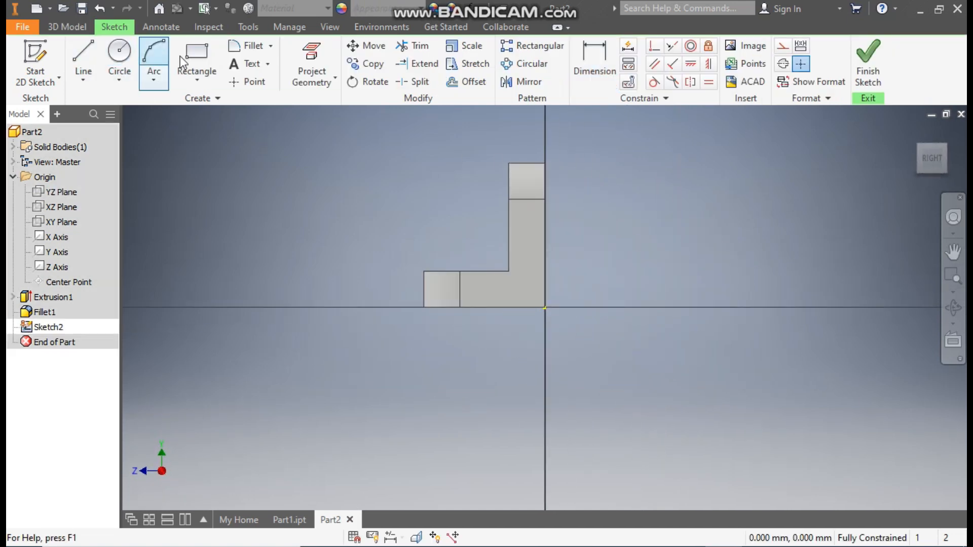
Sketch a two-point rectangle from the upright wall's upper front corner down to the top edge of the base.
click(193, 74)
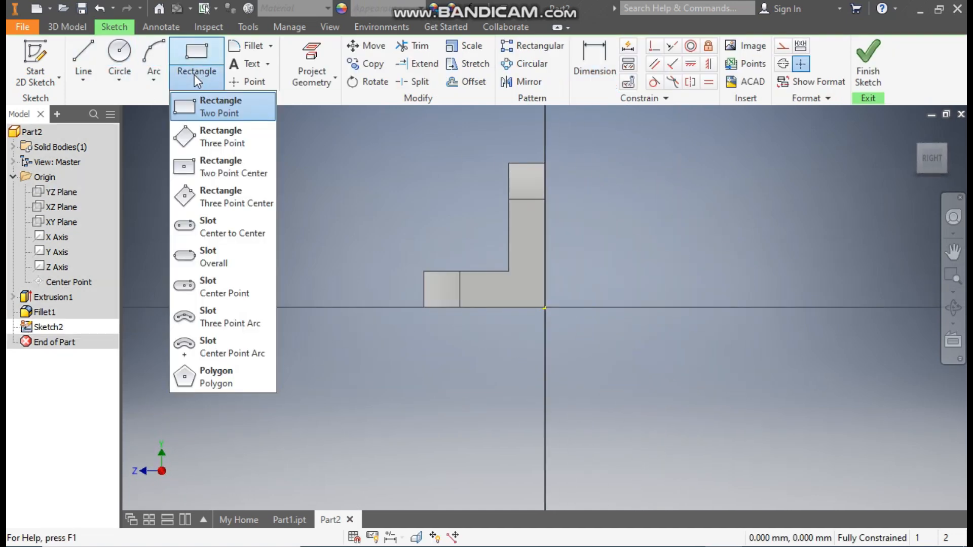
click(214, 105)
scroll(516, 179, up, 3)
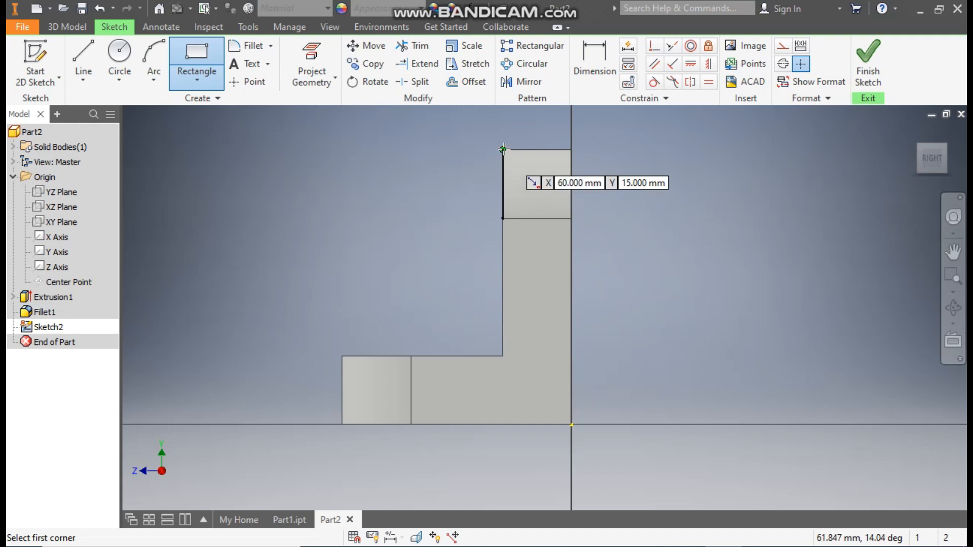
click(503, 149)
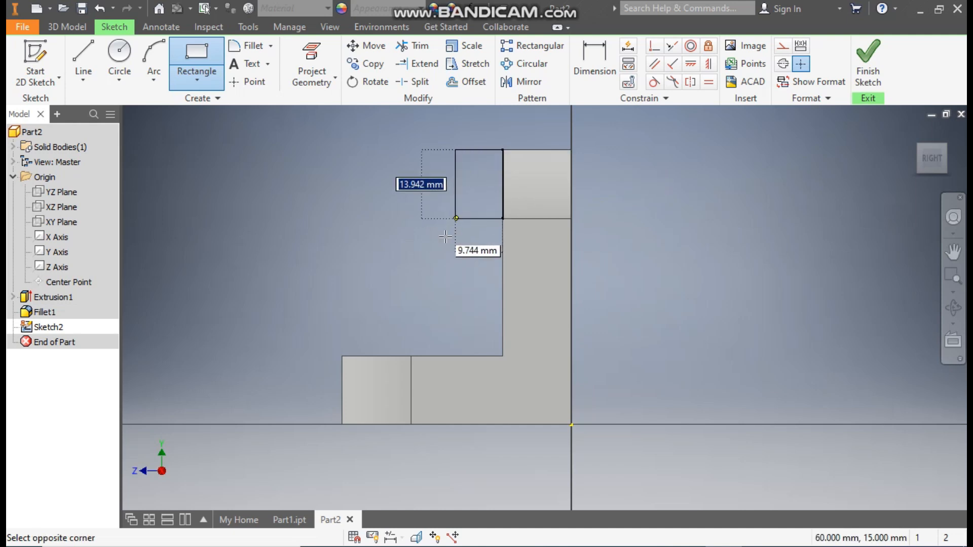
click(387, 355)
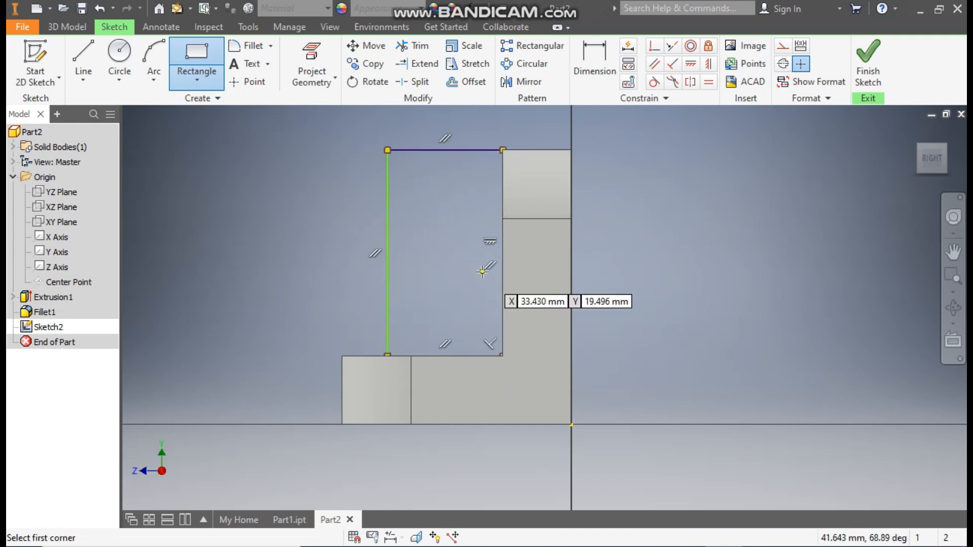
Dimension the distance from the rectangle's front edge to the upright wall's back face as 45 mm.
click(591, 60)
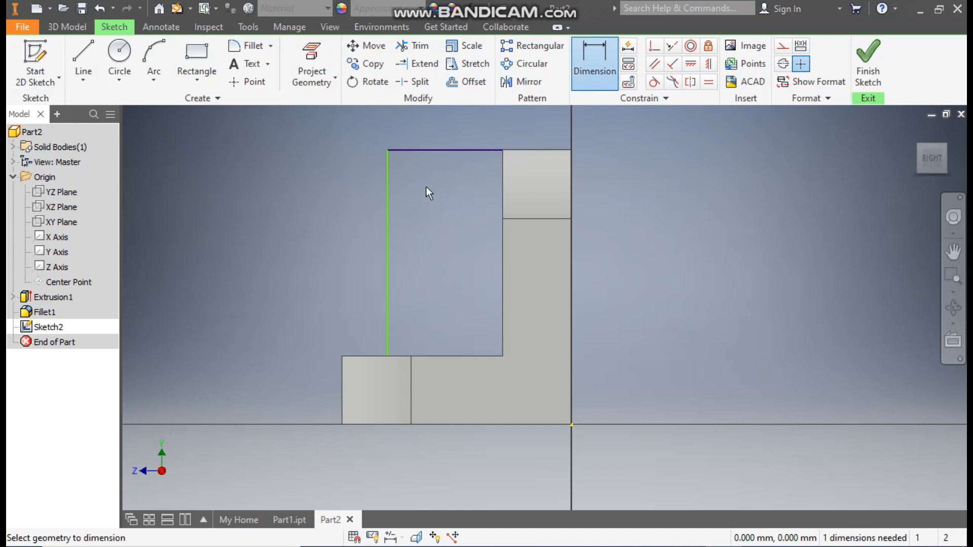
click(390, 187)
click(571, 193)
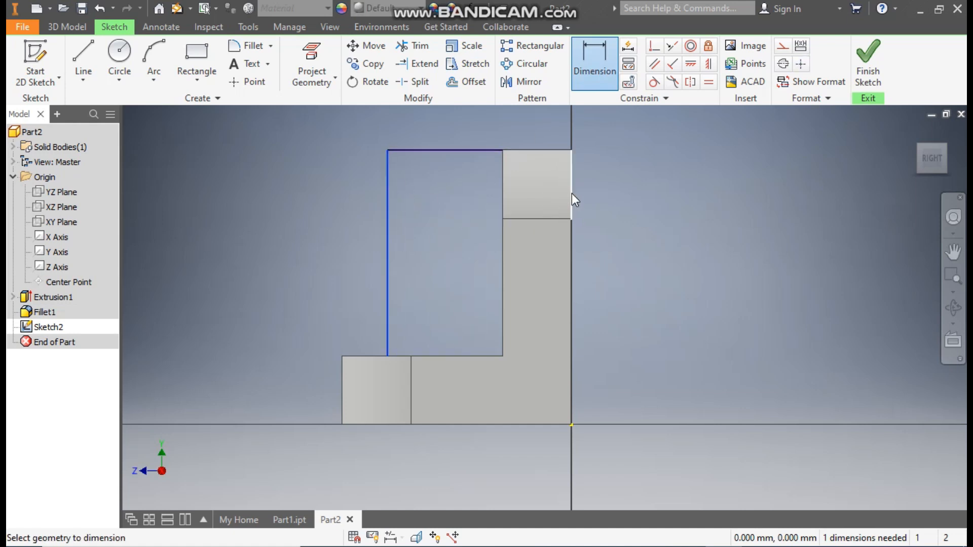
click(512, 121)
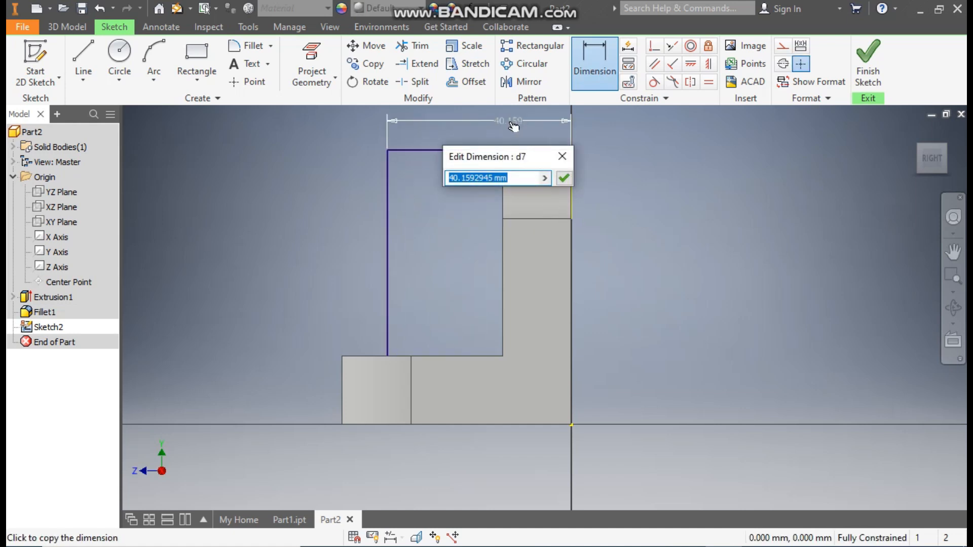
text(45)
key(Return)
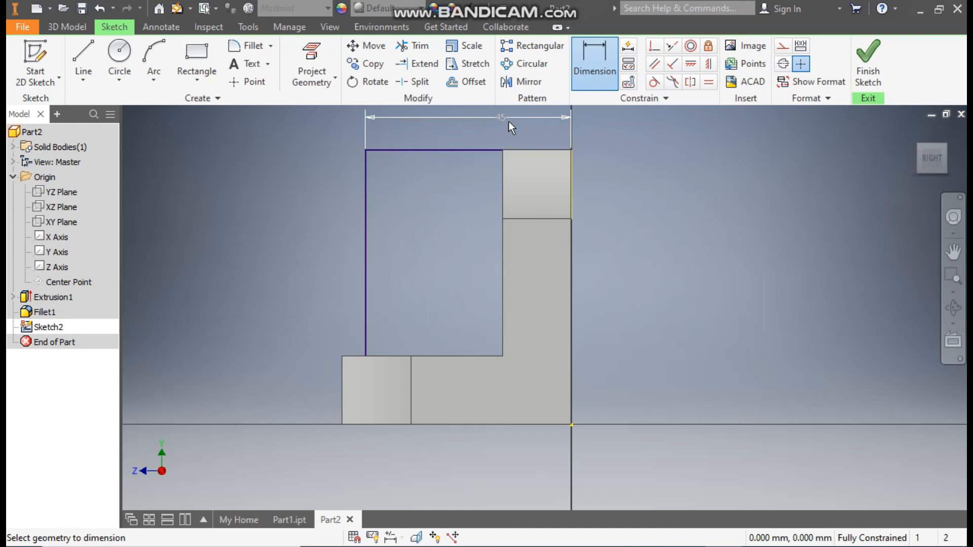
Finish the sketch and extrude the rectangle symmetrically by 44 mm, joining it to the bracket as a central block.
click(868, 66)
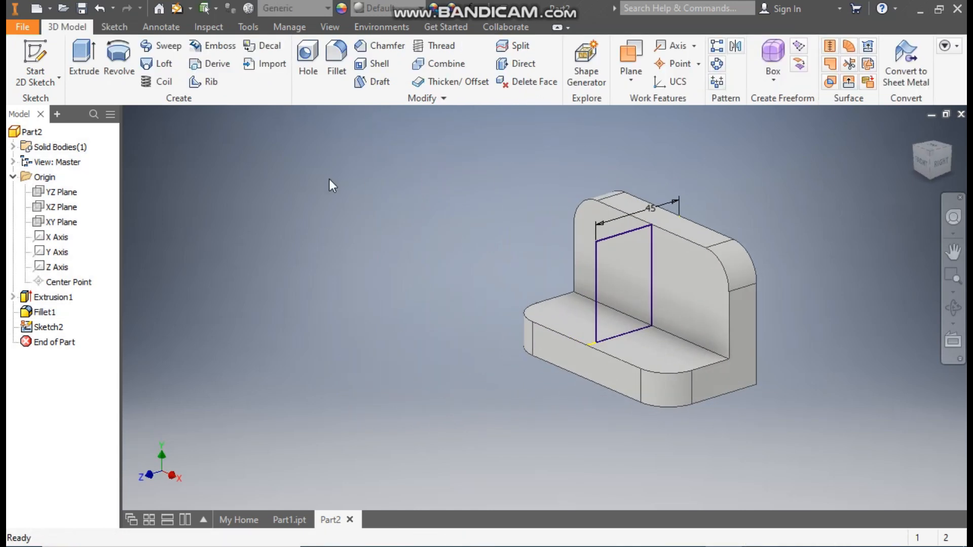
click(84, 55)
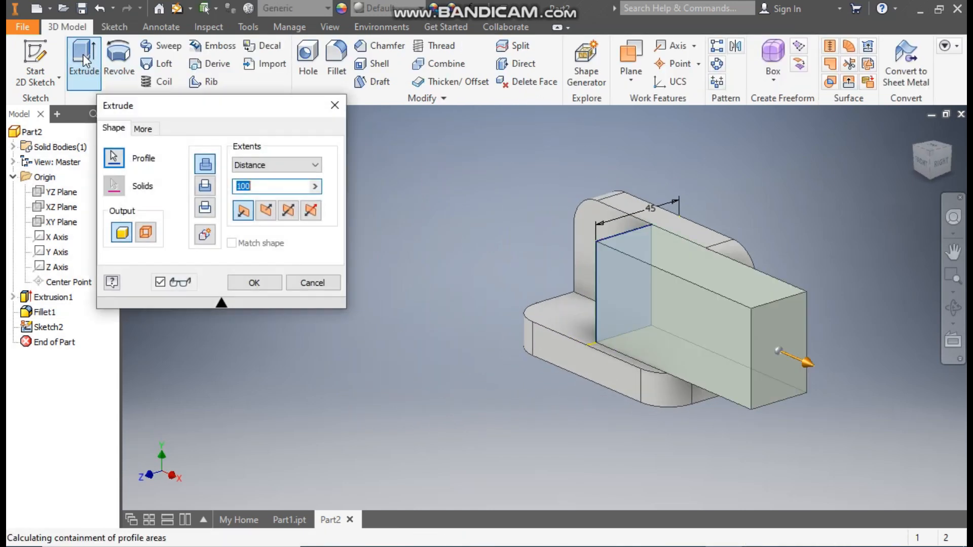
click(291, 215)
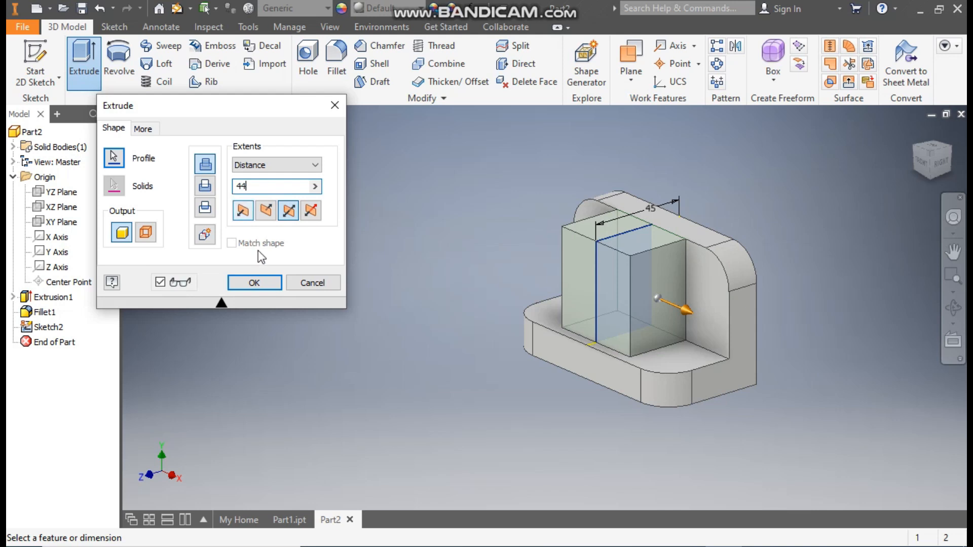
click(262, 281)
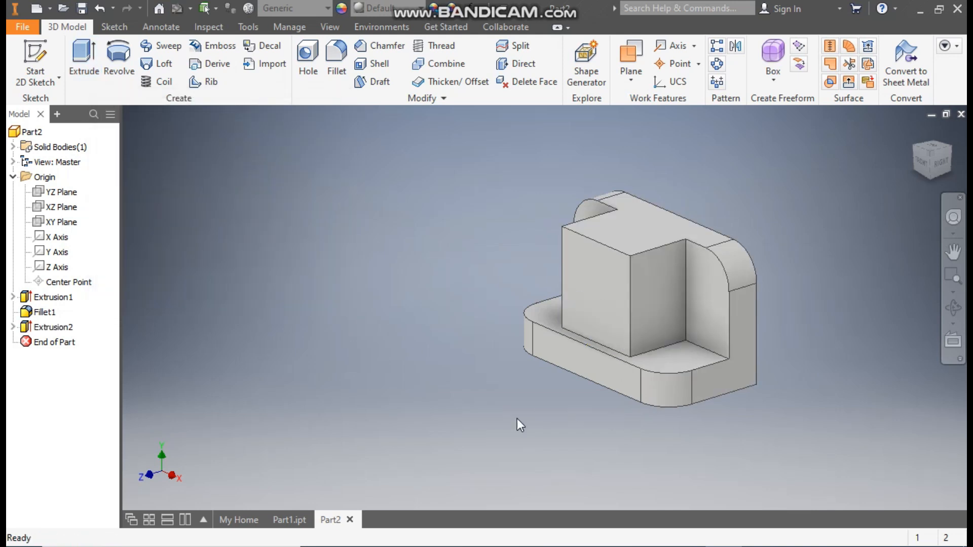
On the central block's front face, start a sketch and draw a two-point rectangle about 26 mm wide and 22 mm high down from the top edge.
click(606, 285)
key(s)
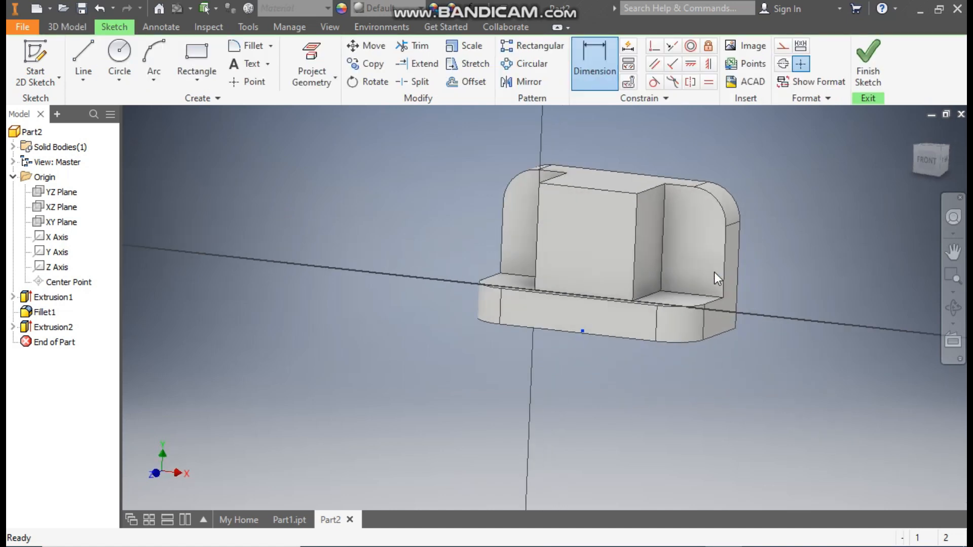
scroll(652, 226, down, 3)
scroll(725, 204, up, 3)
middle_drag(722, 206, 797, 177)
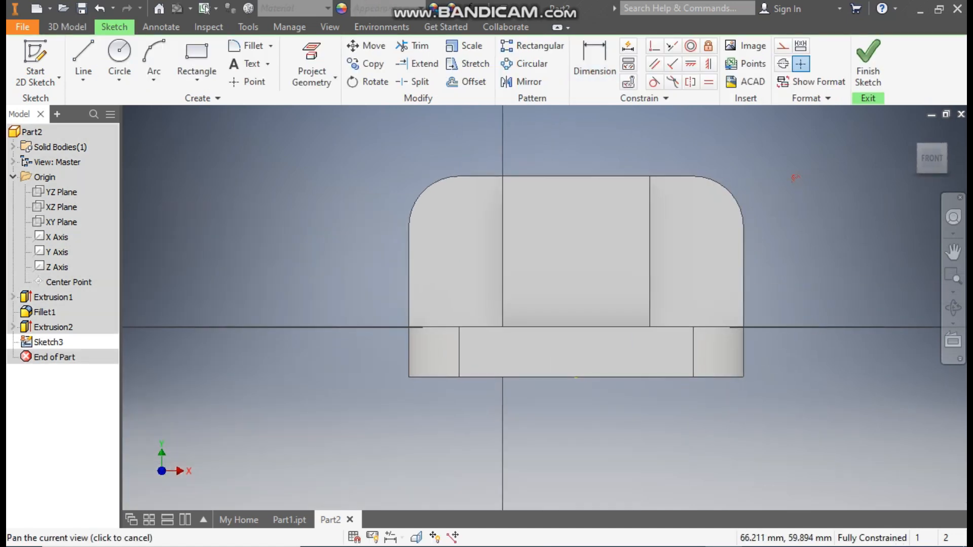
click(196, 78)
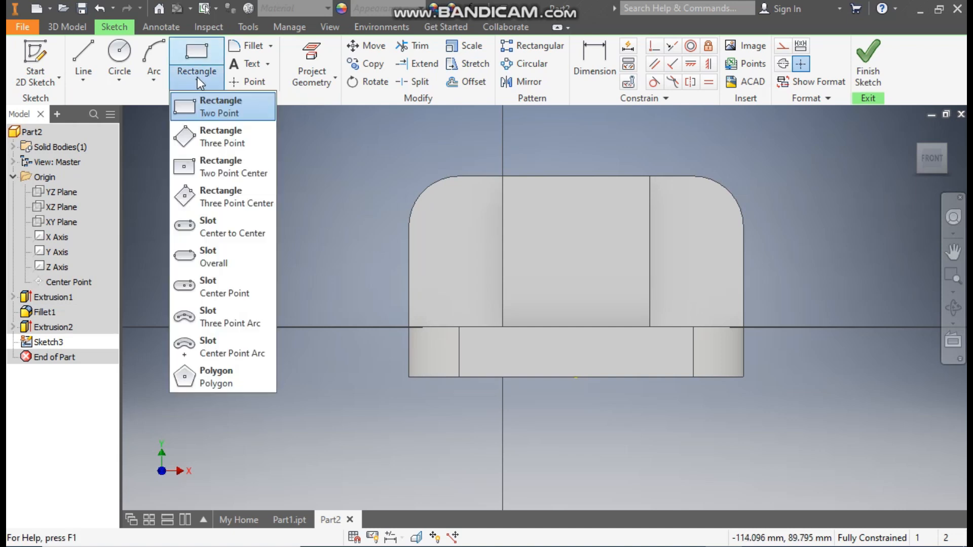
click(212, 108)
click(537, 178)
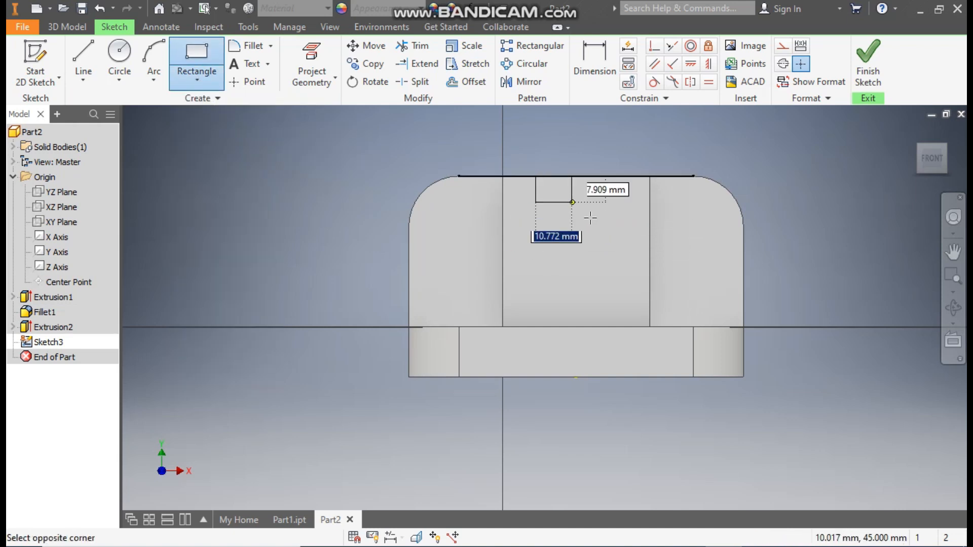
click(623, 252)
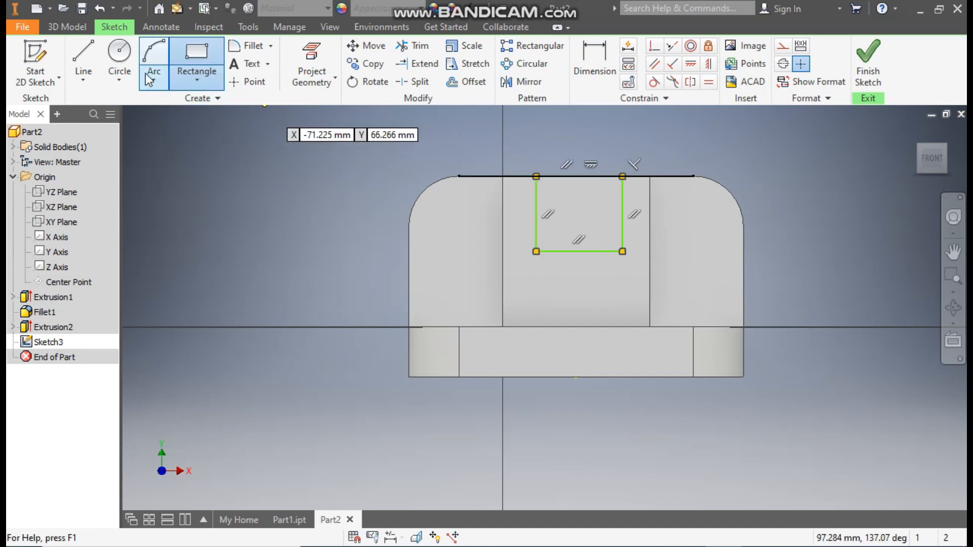
Draw a three-point arc of about 13 mm radius below the rectangle, joining its two lower corners as a semicircle.
click(147, 78)
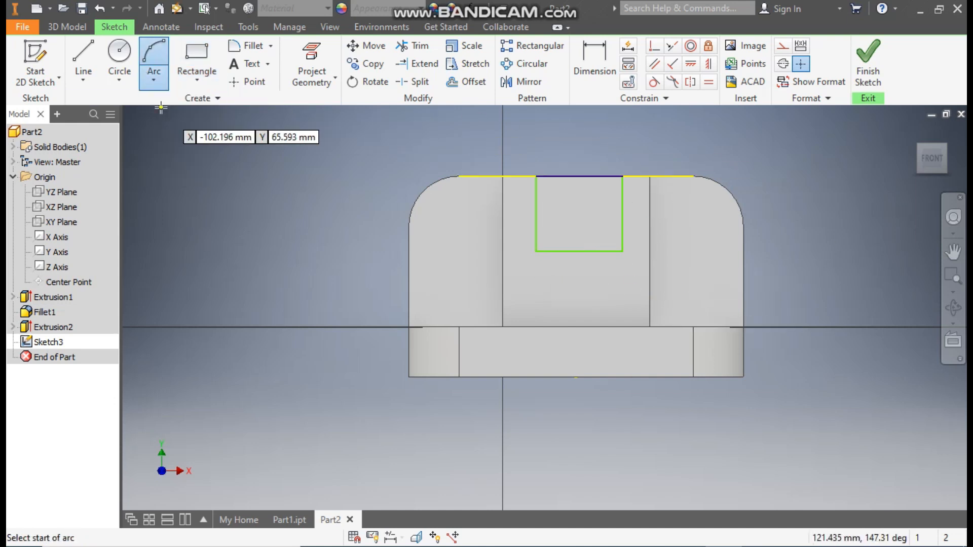
click(536, 252)
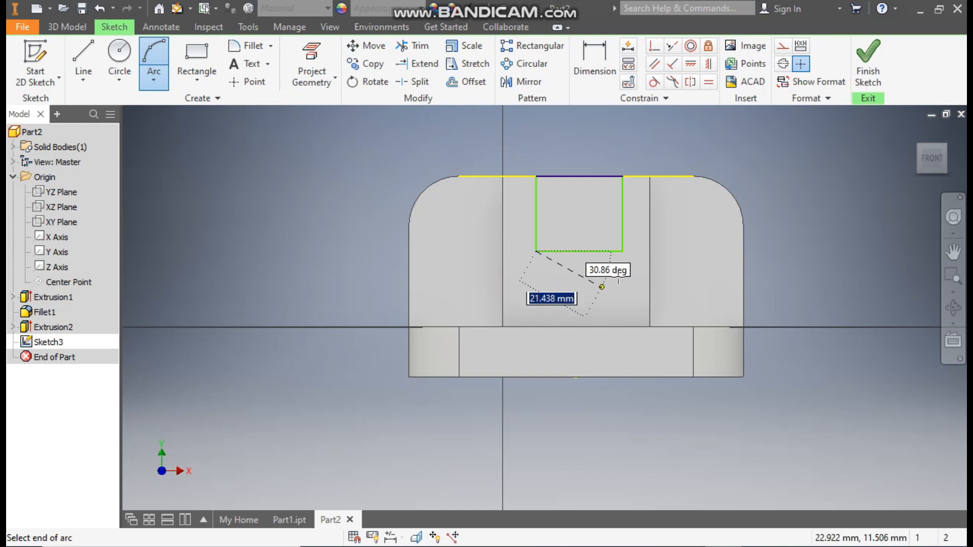
click(622, 251)
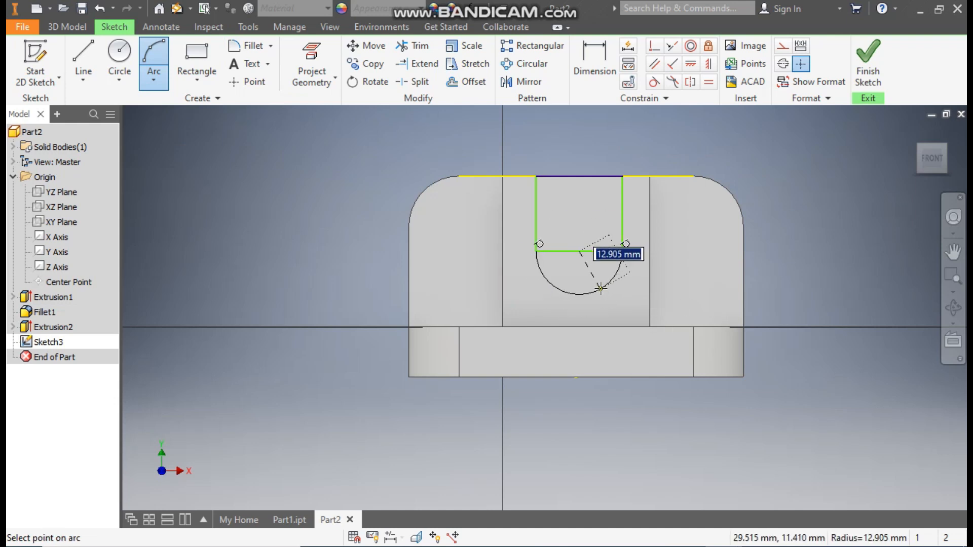
click(598, 286)
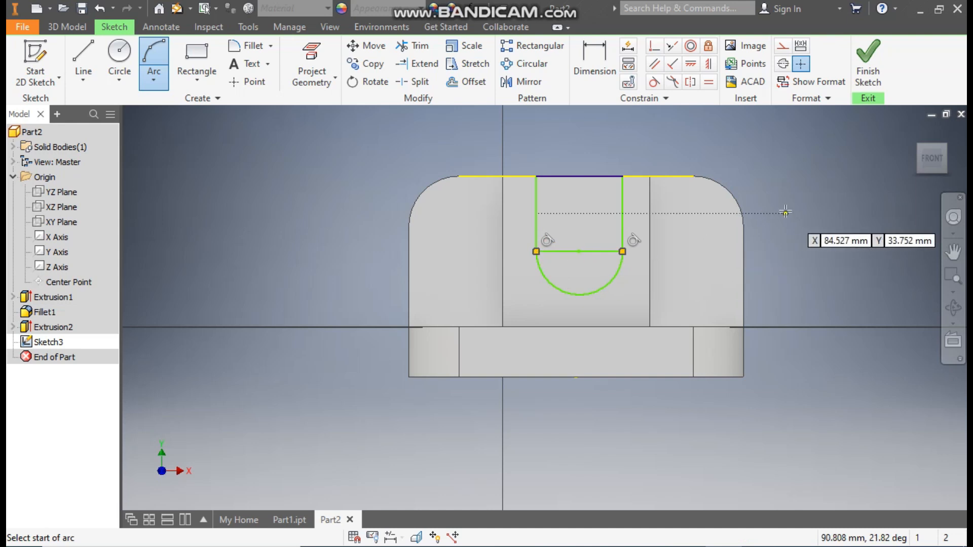
Dimension the slot rectangle's vertical side as 25 mm and the arc's radius as 12 mm.
click(598, 69)
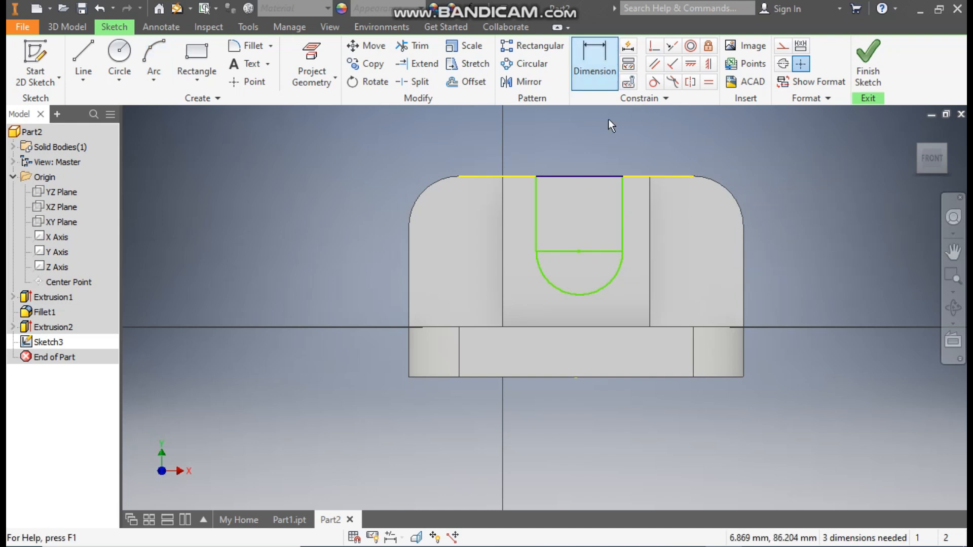
click(622, 210)
click(689, 211)
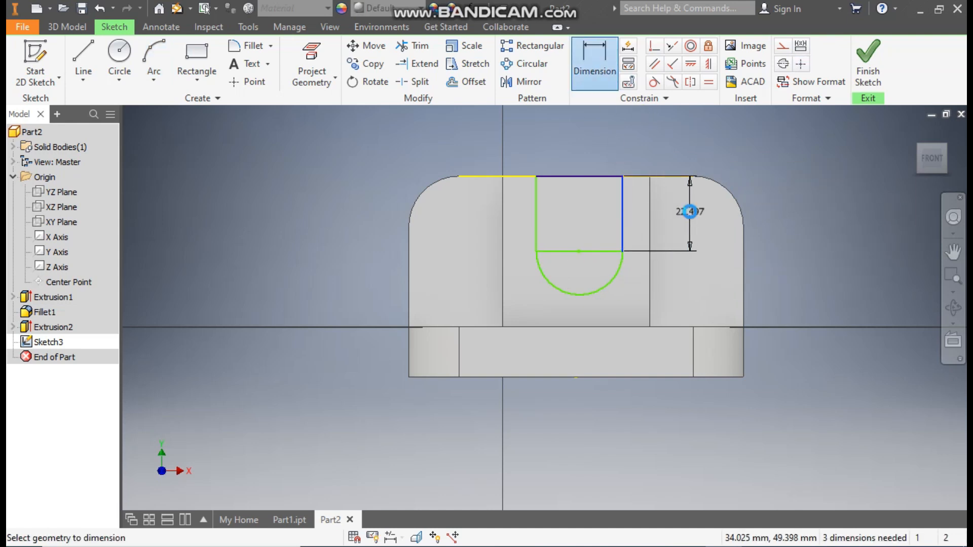
text(25)
key(Return)
click(608, 291)
click(598, 235)
text(12)
key(Return)
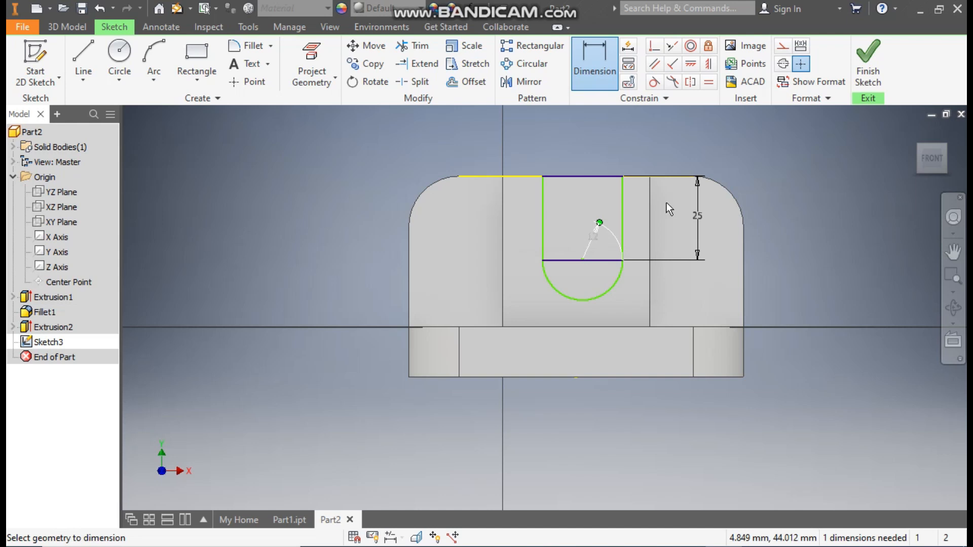
Apply a vertical constraint between the arc's center and the midpoint of the base's bottom edge.
click(708, 65)
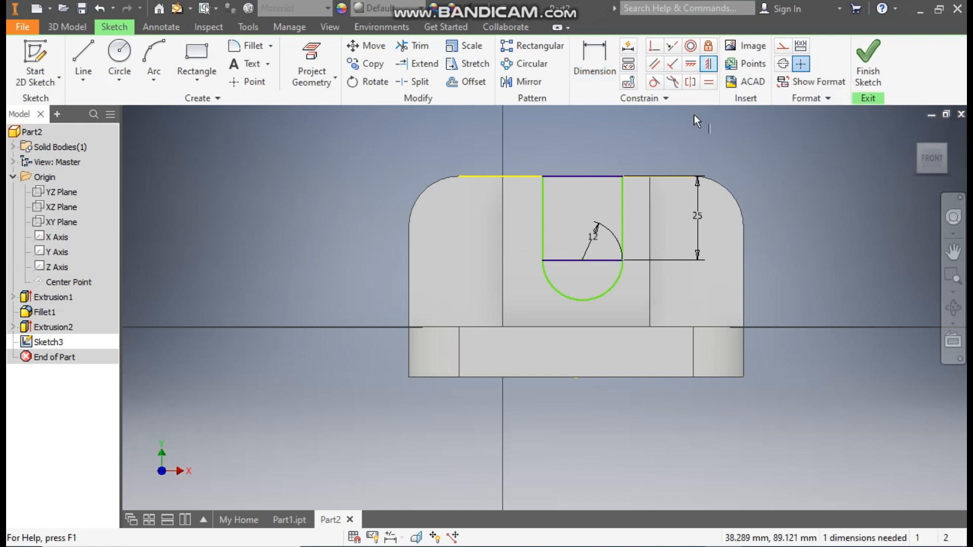
click(583, 260)
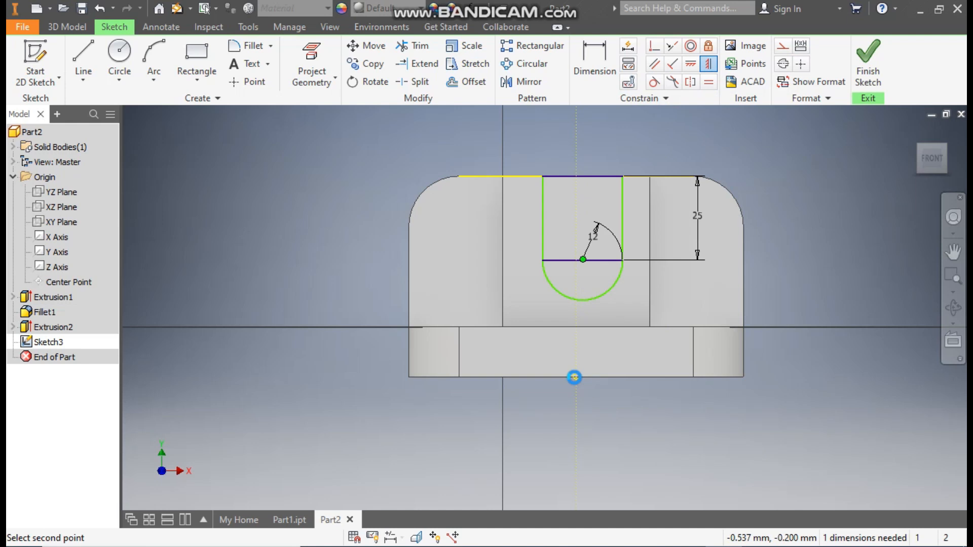
click(575, 377)
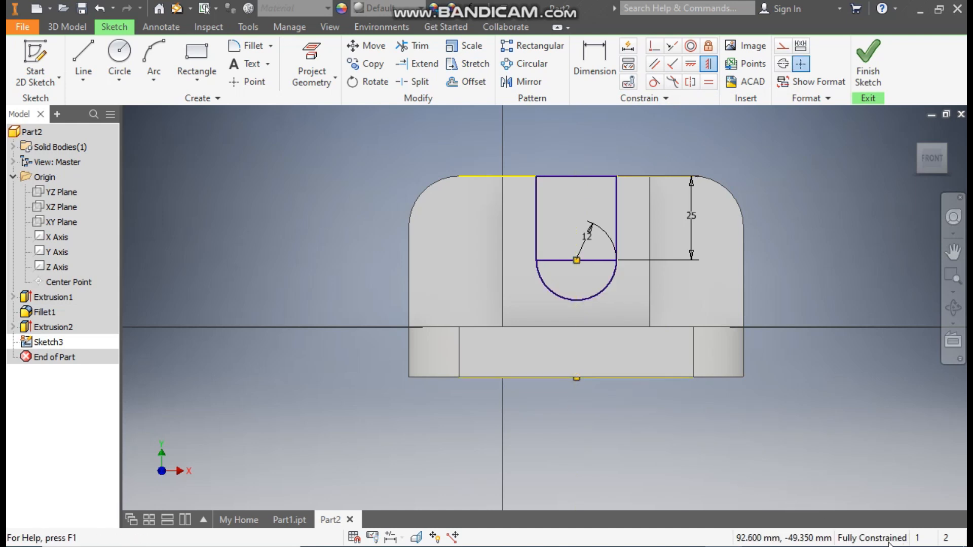
Finish the sketch and cut both slot profiles, the rectangle and the semicircle, through the whole part with extents set to All.
click(881, 65)
click(83, 63)
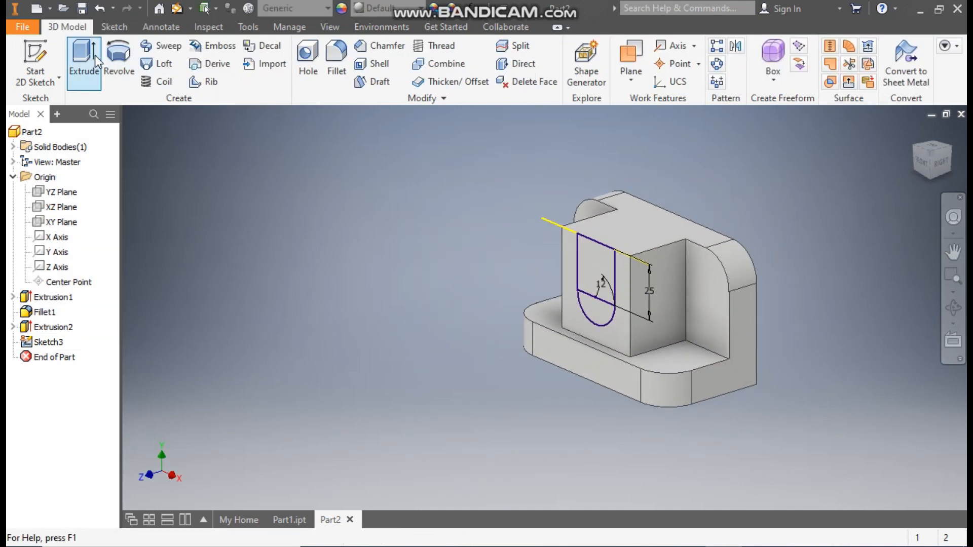
click(537, 325)
click(207, 187)
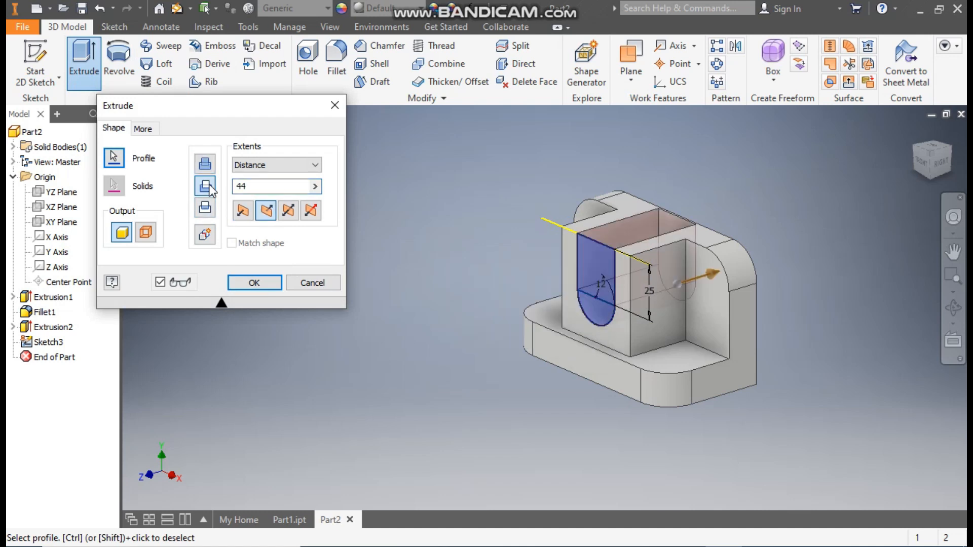
click(251, 164)
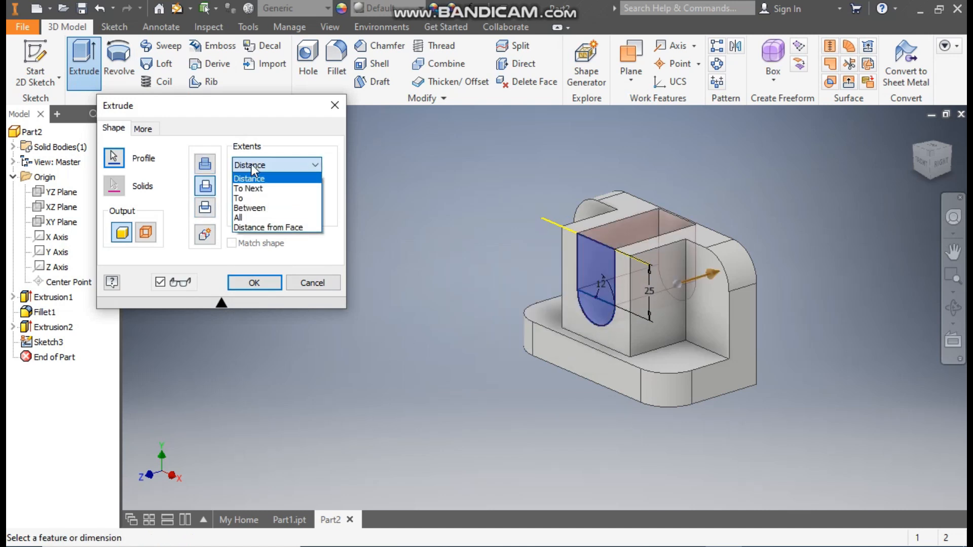
click(247, 217)
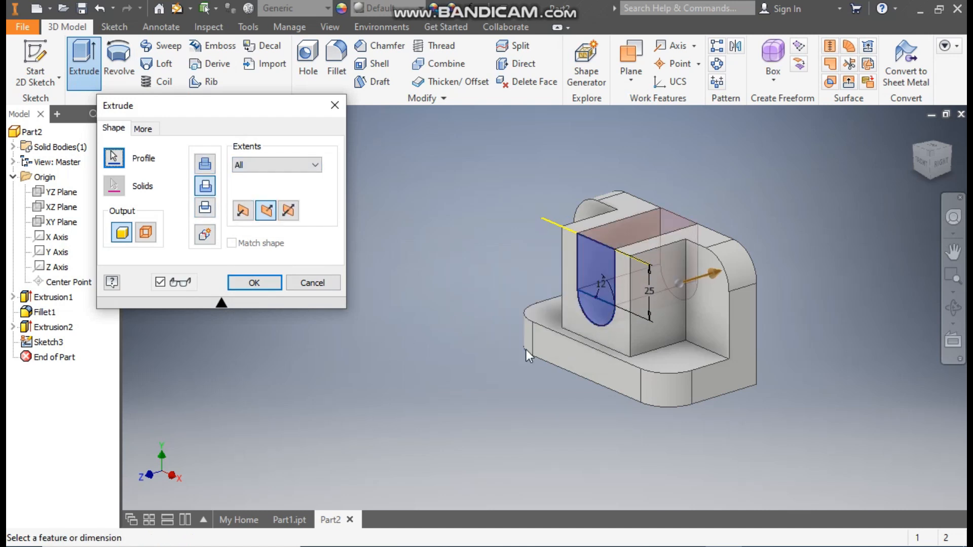
click(256, 284)
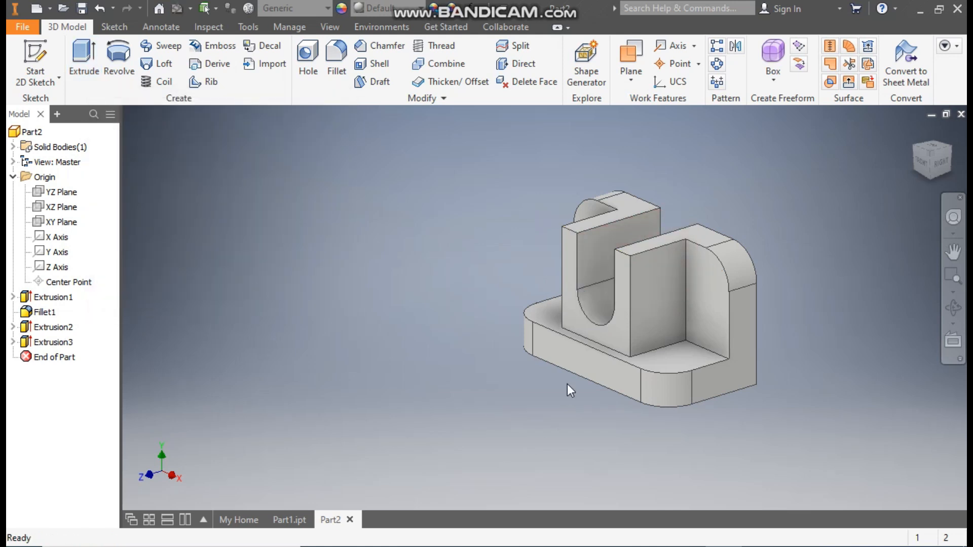
Chamfer the top front edges of the slotted central block on both sides of the slot with a 15 mm distance.
click(392, 47)
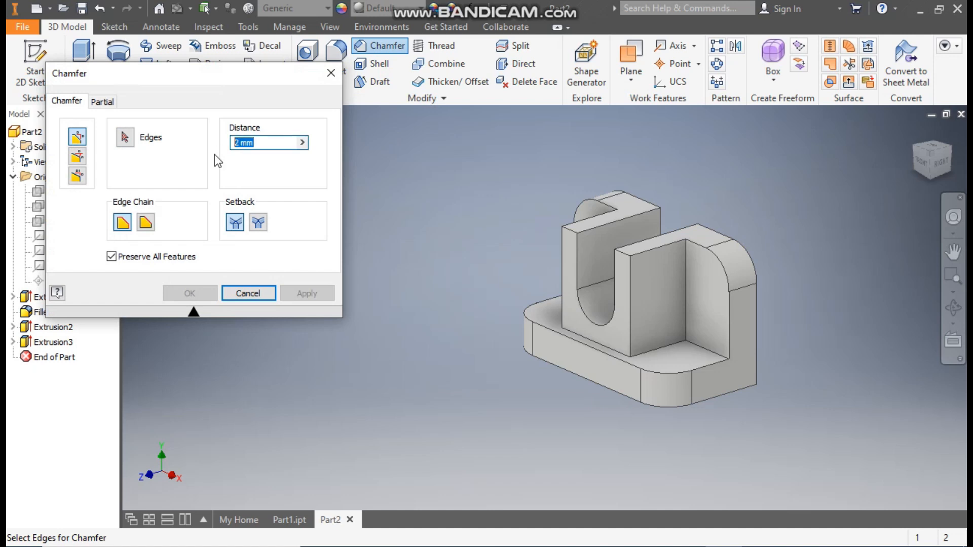
text(15)
click(566, 230)
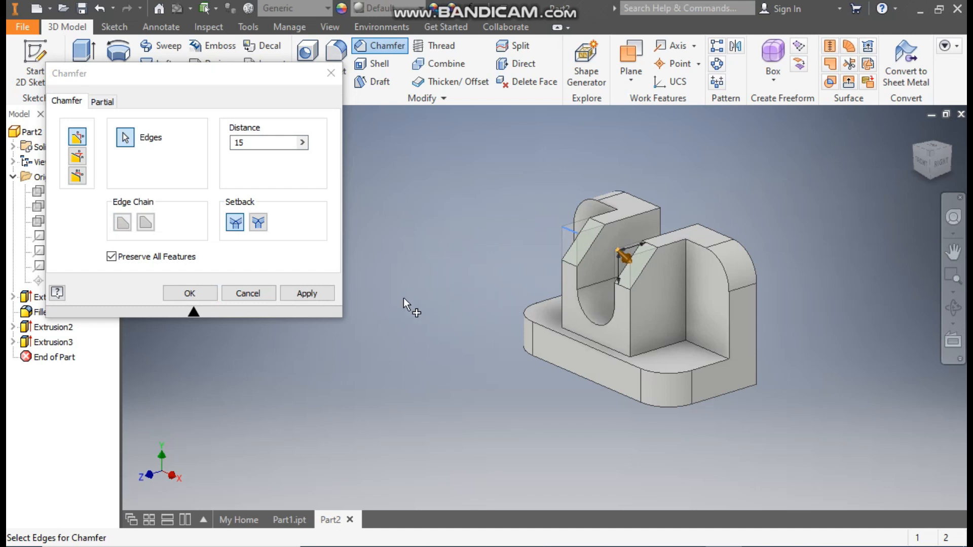
click(201, 299)
scroll(530, 415, down, 3)
middle_drag(517, 430, 425, 502)
scroll(469, 451, up, 1)
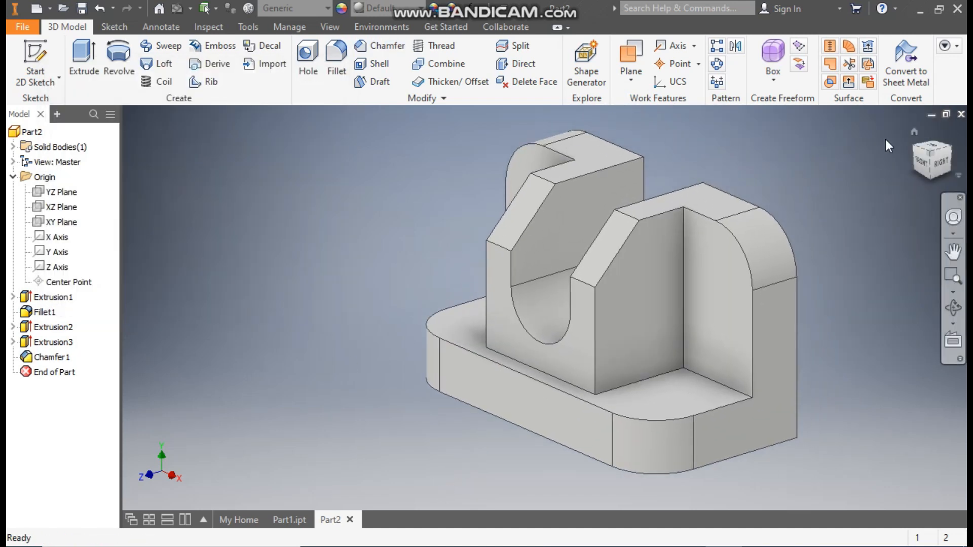
Sketch two 10 mm diameter circles on the base's top face, centered on the arcs of its rounded front corners.
click(651, 398)
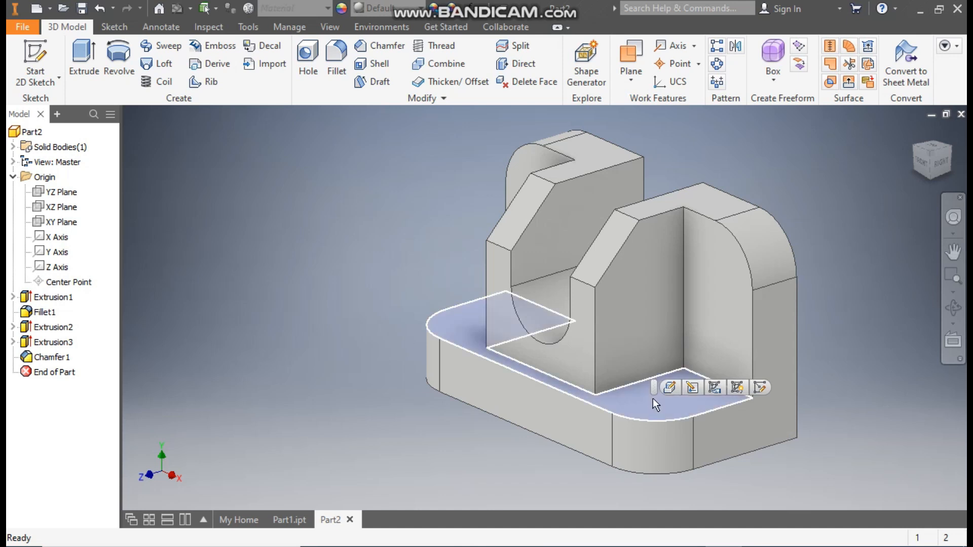
click(761, 387)
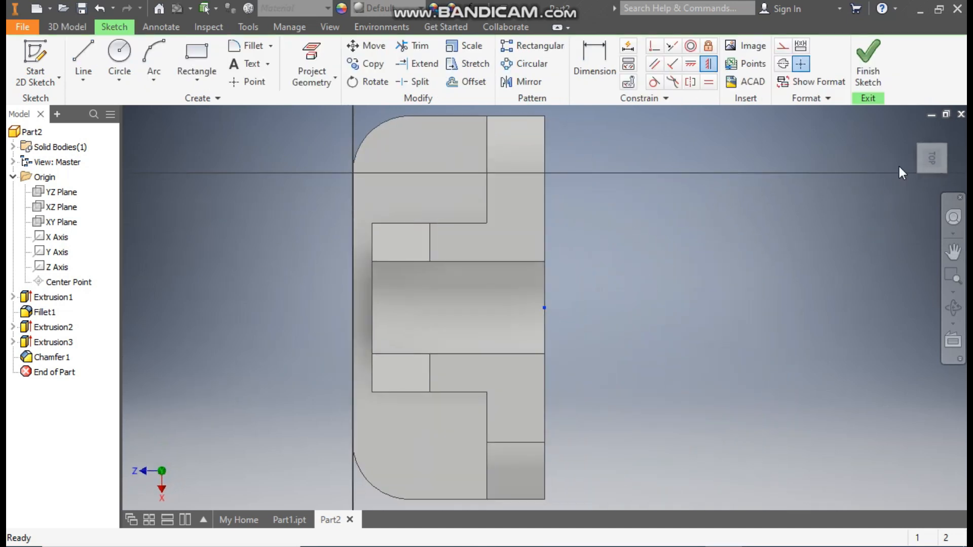
click(947, 127)
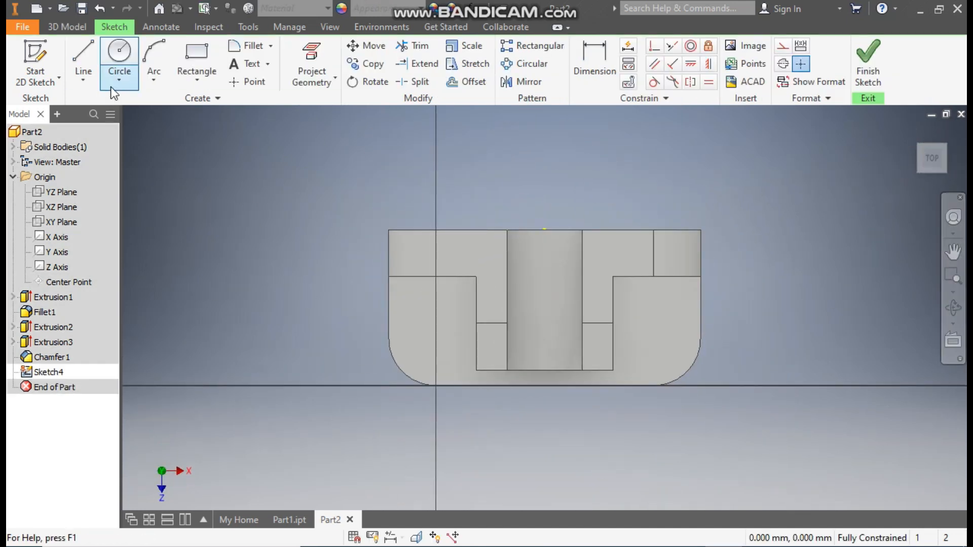
click(117, 56)
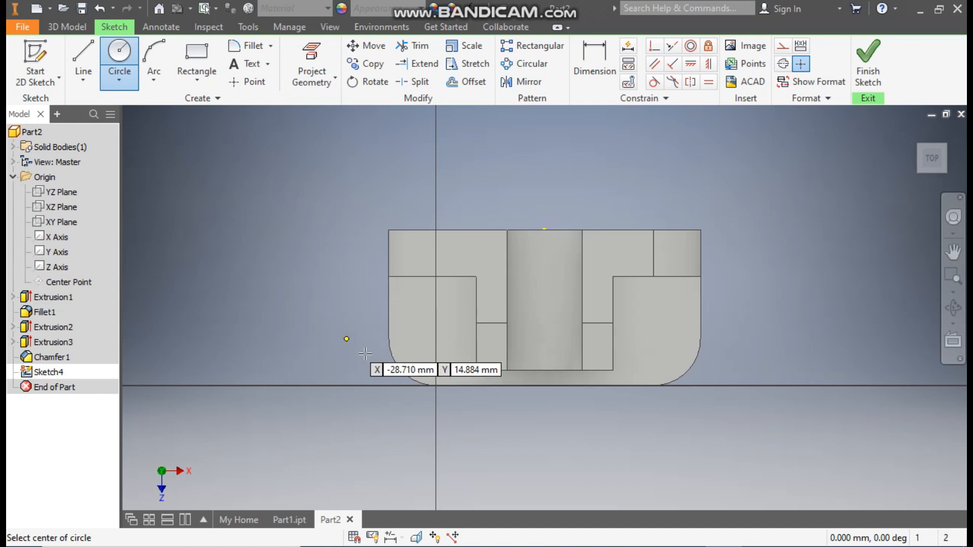
click(436, 339)
text(10)
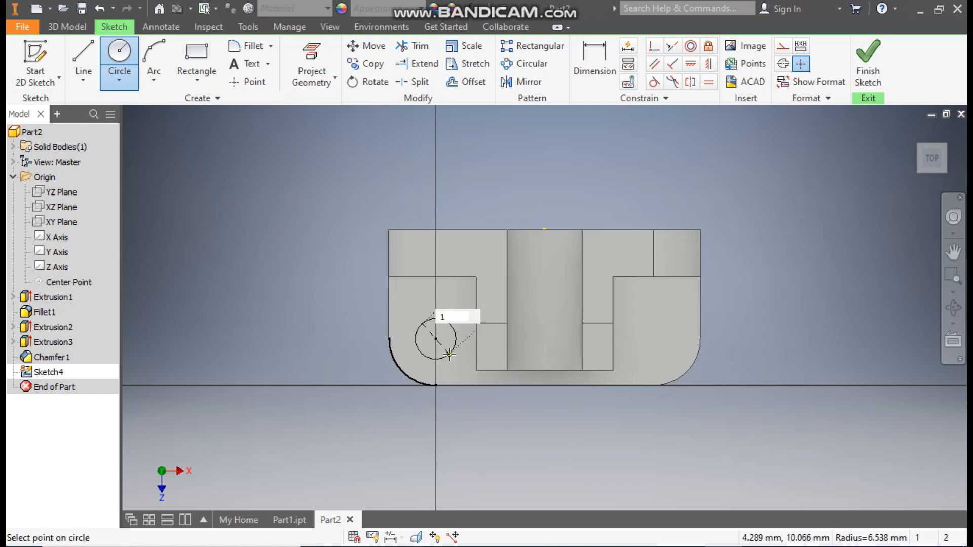
key(Return)
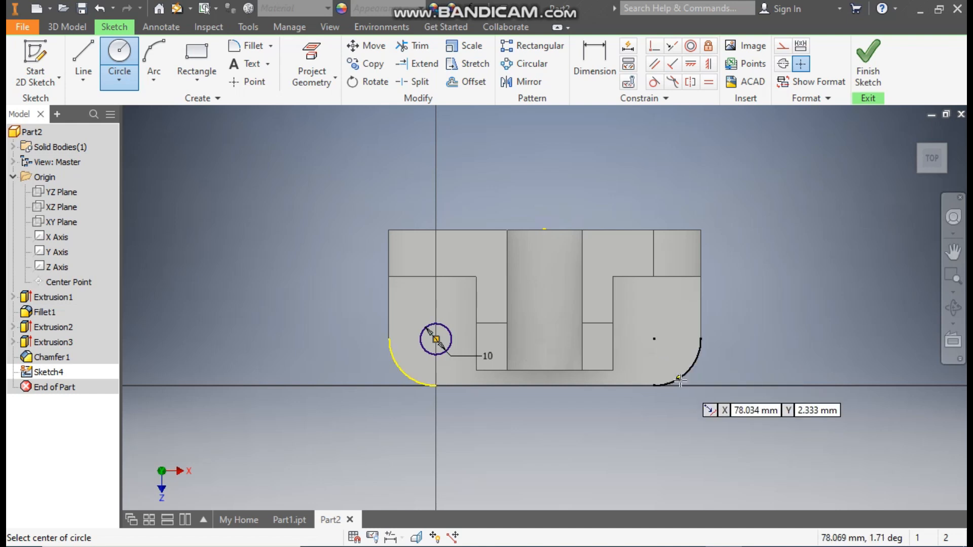
click(653, 339)
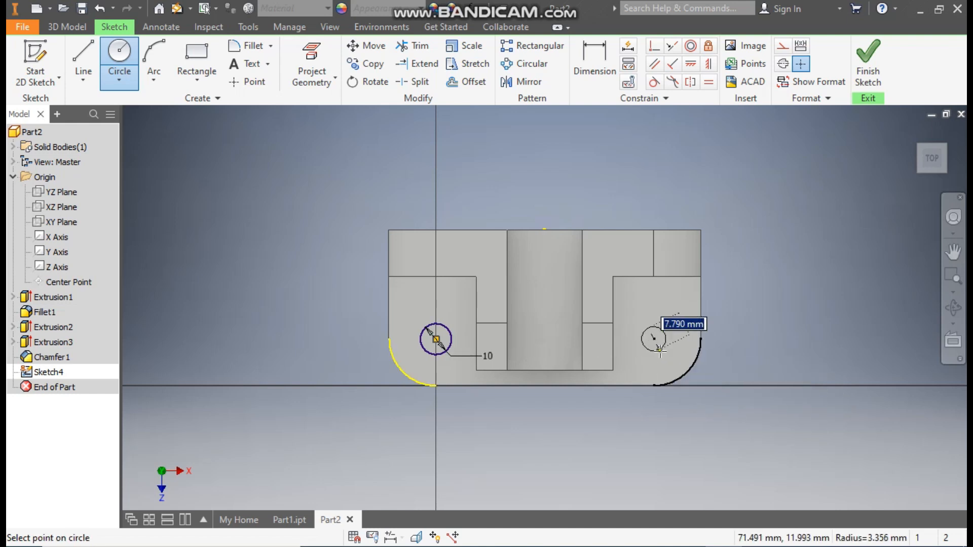
text(10)
key(Return)
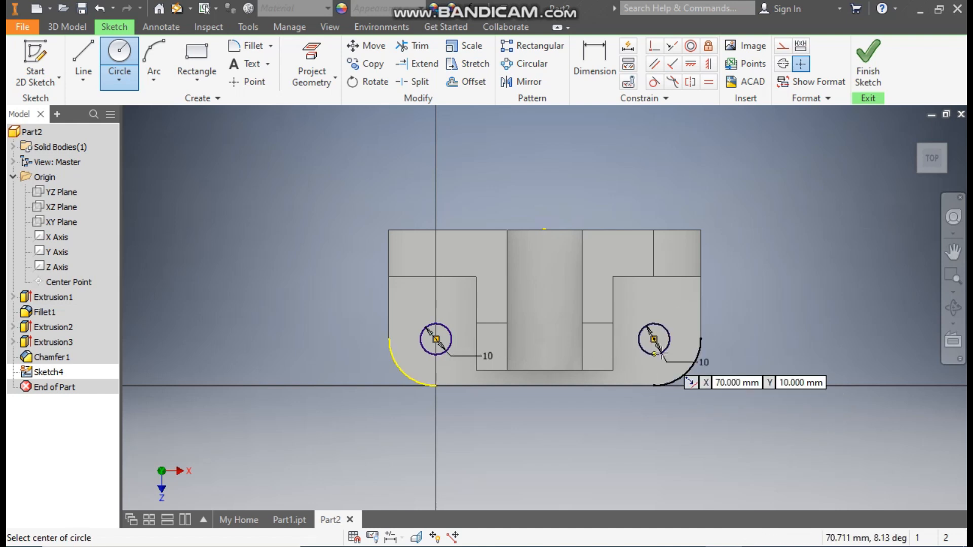
Finish the sketch and cut both circles down through the base with a 44 mm extrusion distance.
click(868, 64)
click(82, 58)
drag(740, 260, 428, 451)
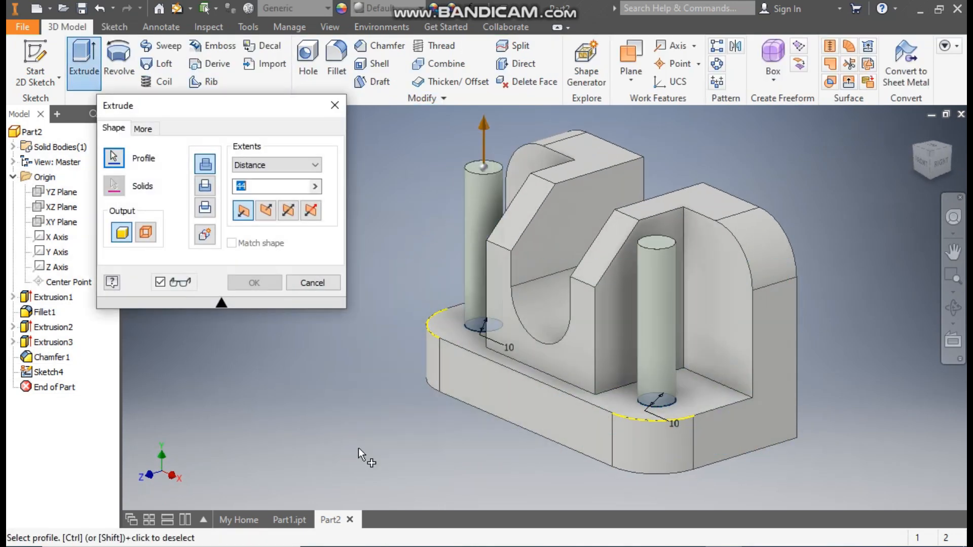
click(206, 188)
click(261, 285)
Sketch a 10 mm diameter circle on the outer side face of the central block, near its chamfered edge.
middle_drag(371, 281, 326, 237)
scroll(326, 237, up, 1)
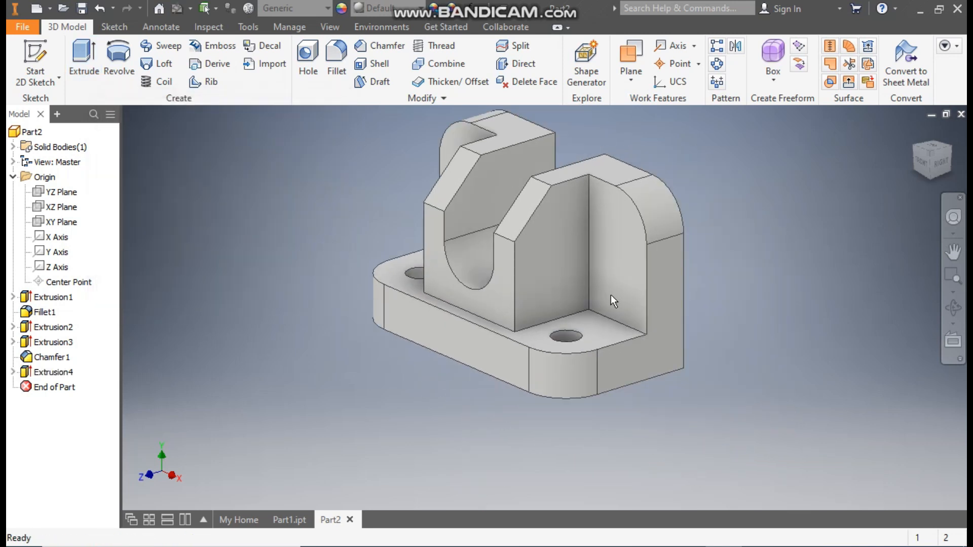
click(558, 233)
click(667, 220)
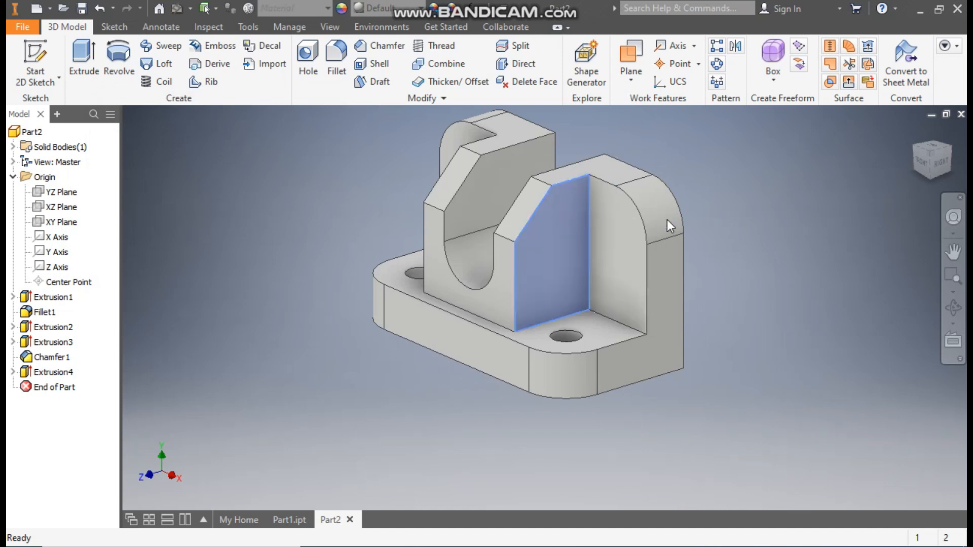
click(119, 50)
middle_drag(523, 163, 561, 211)
click(487, 211)
text(10)
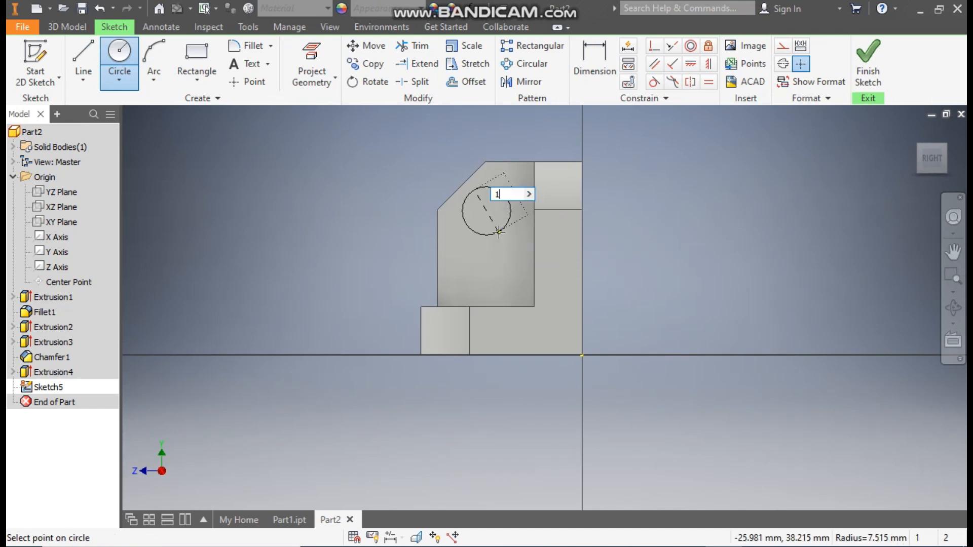
key(Tab)
key(Return)
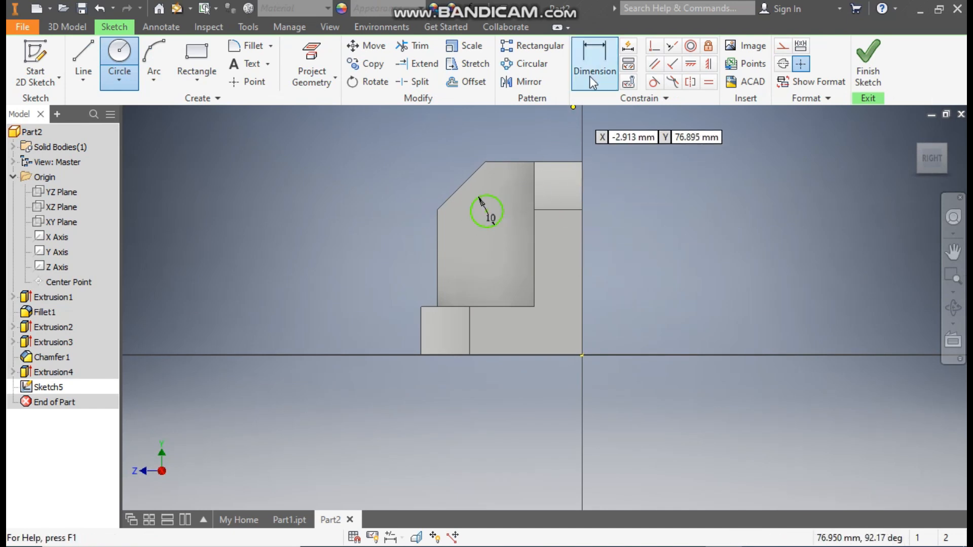
Dimension the circle's center 15 mm below the block's top edge and 18 mm from its front vertical edge.
click(594, 64)
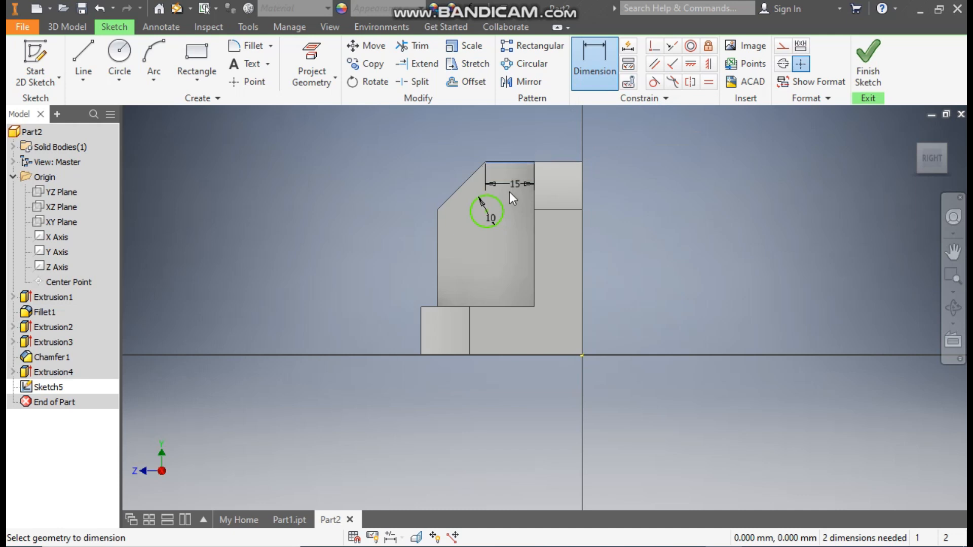
click(486, 211)
click(391, 200)
text(15)
key(Return)
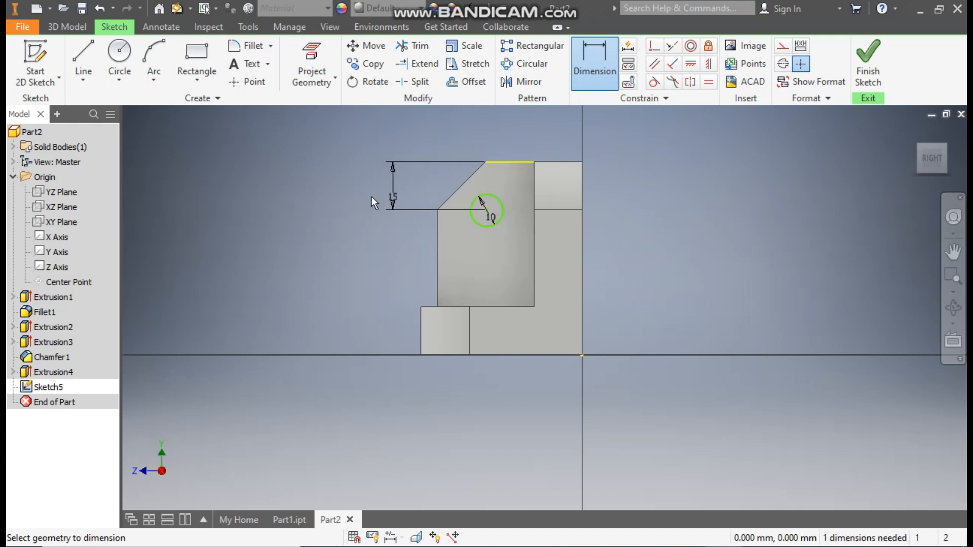
click(438, 245)
click(486, 210)
click(478, 264)
text(18)
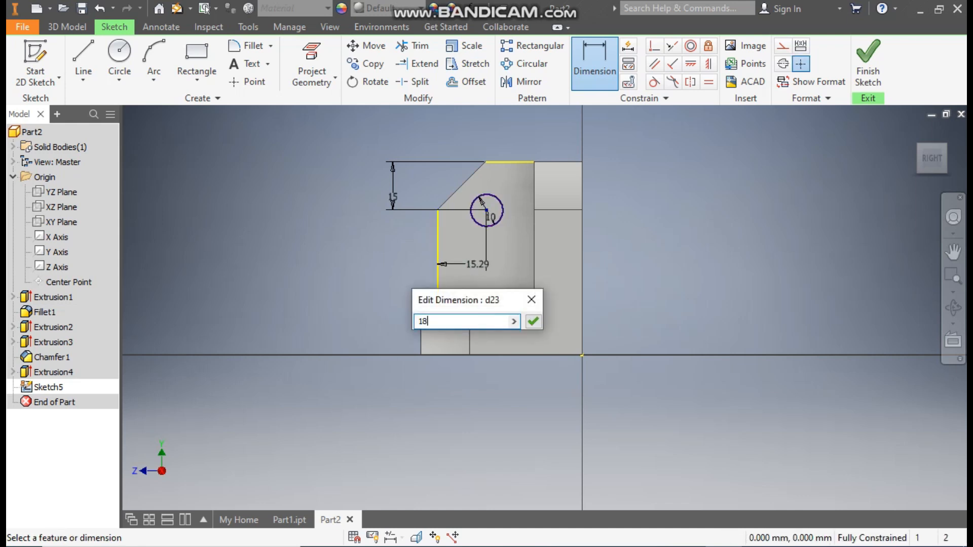
key(Return)
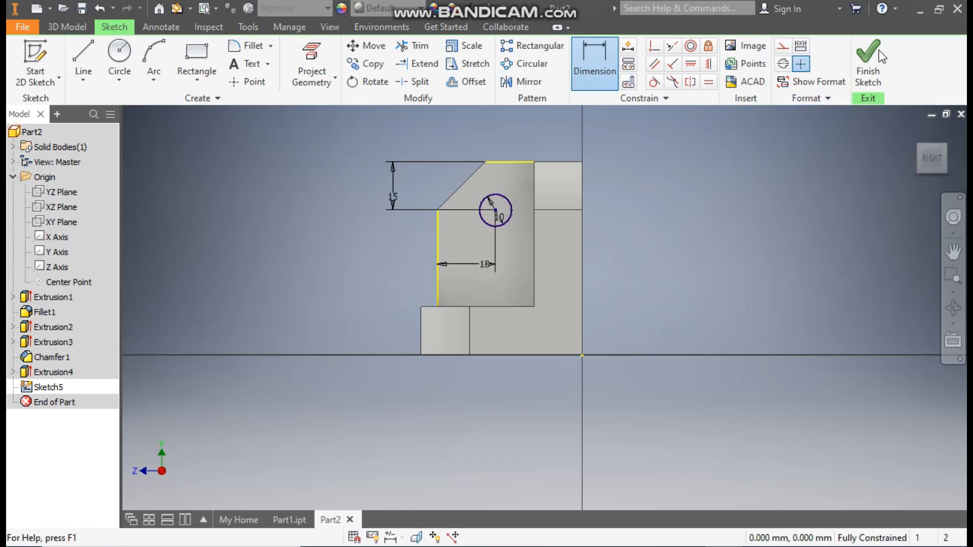
Finish the sketch and cut the circle through both sides of the slotted block with extents set to All.
click(868, 56)
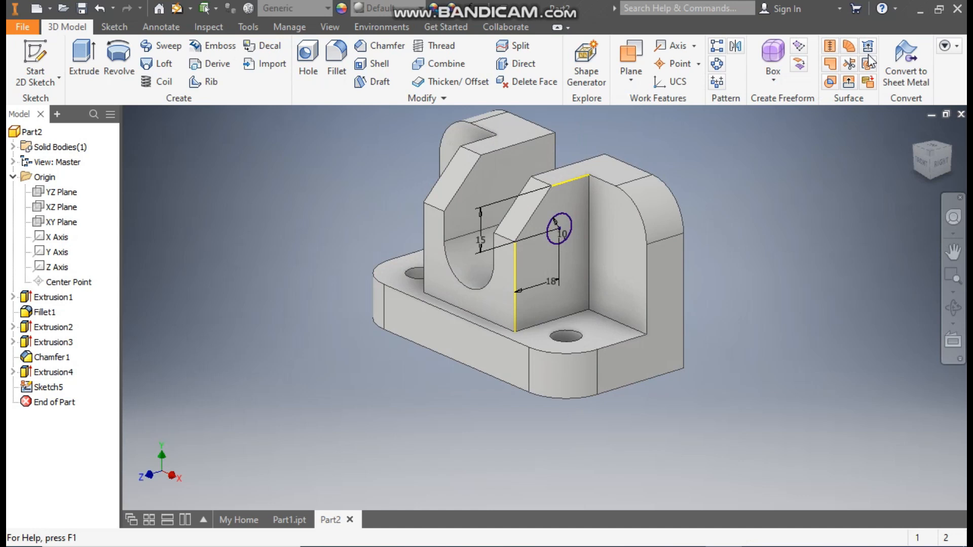
click(84, 59)
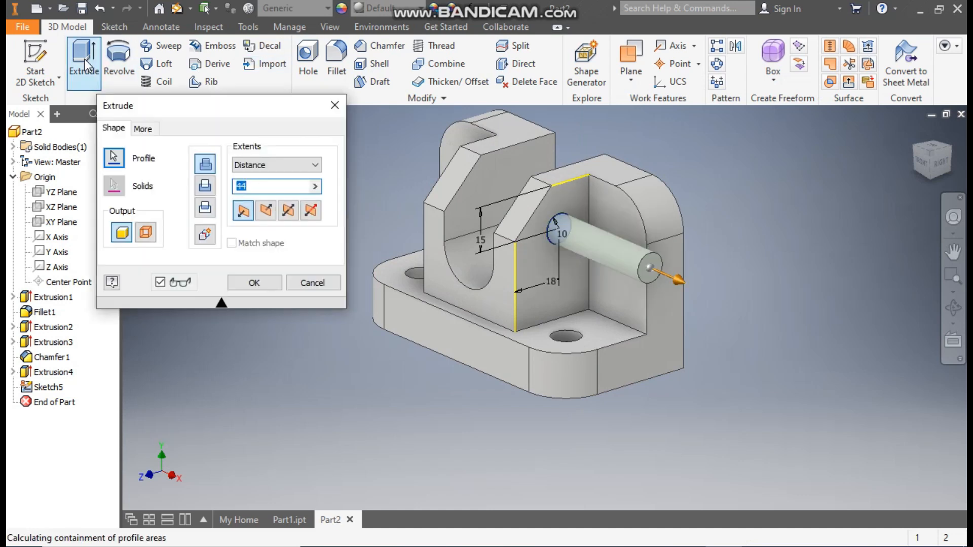
click(202, 185)
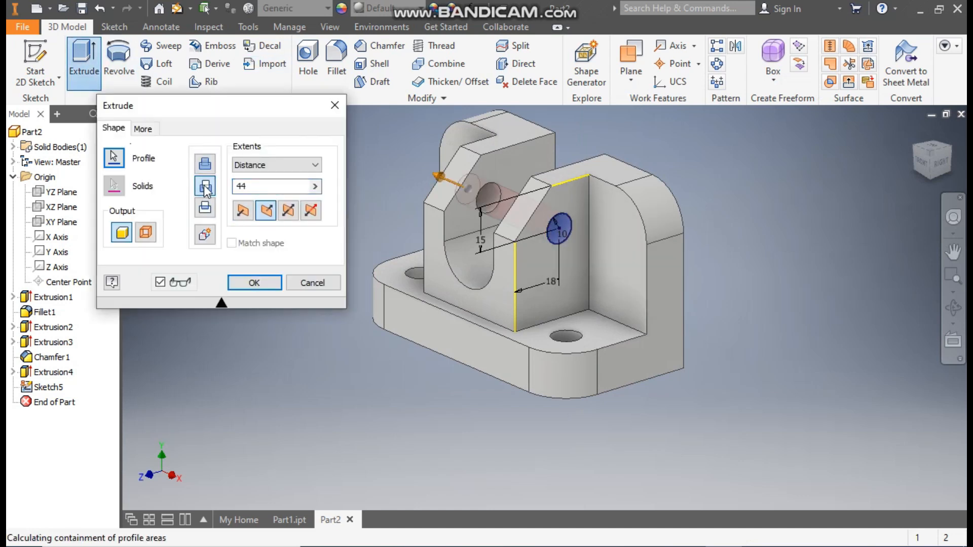
click(251, 166)
click(250, 216)
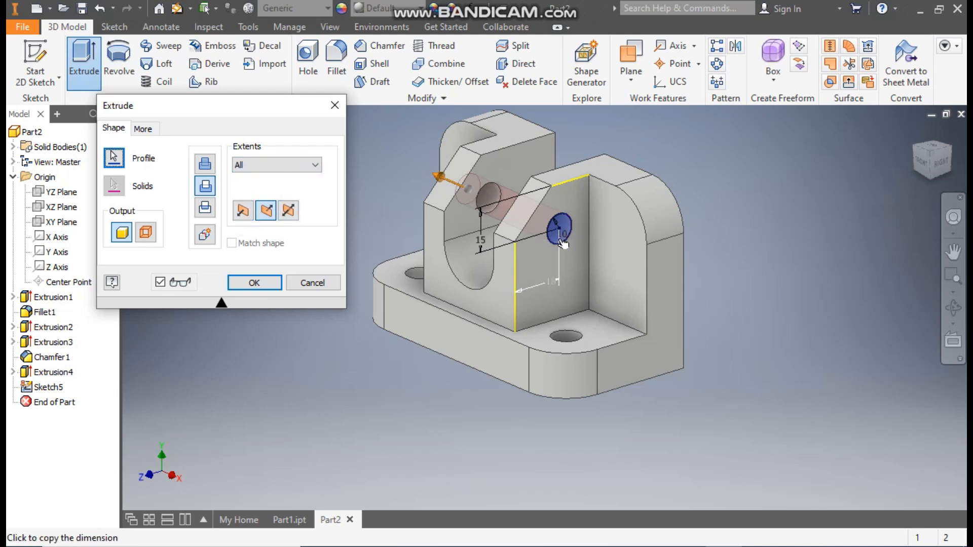
click(265, 284)
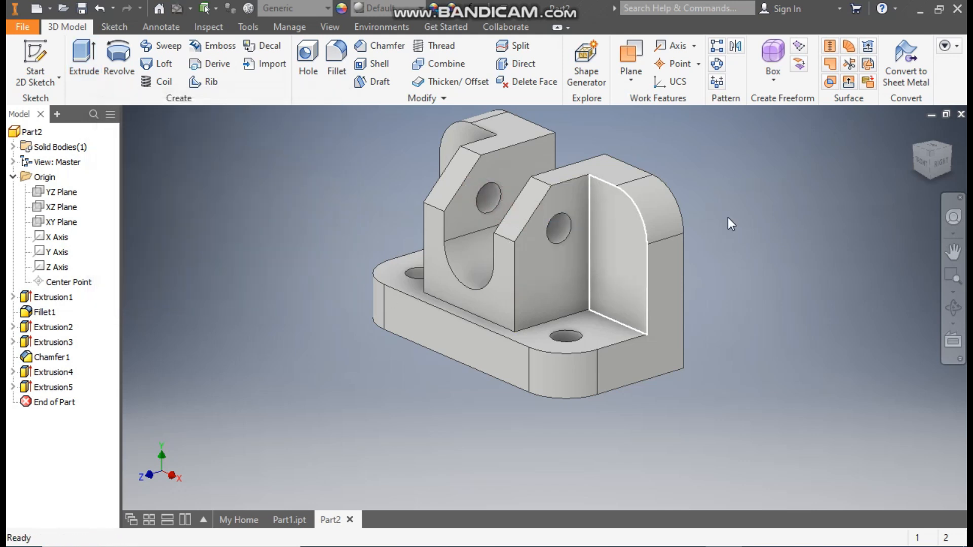
Set up a 2 mm fillet on the three inner edges where the block's right side, back wall and base meet.
click(912, 130)
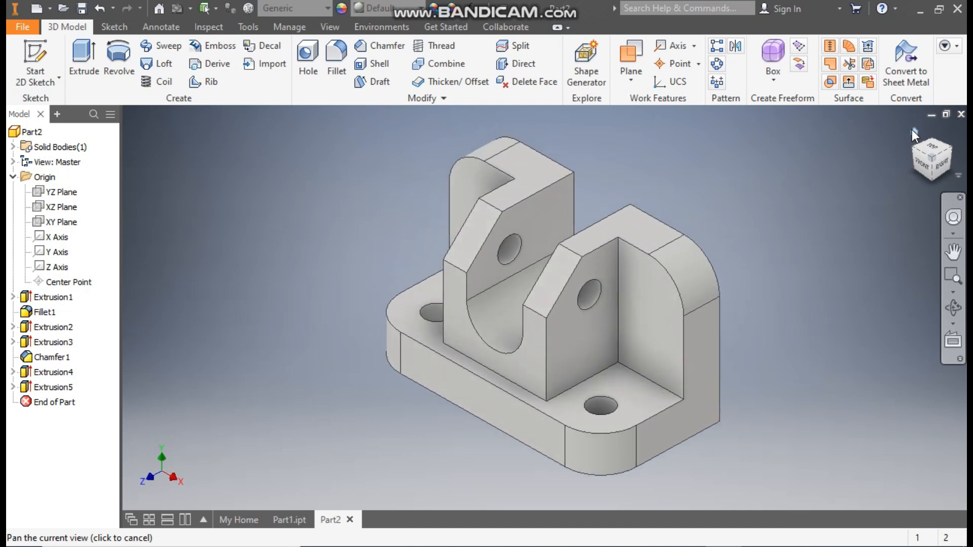
click(339, 57)
click(139, 205)
text(2)
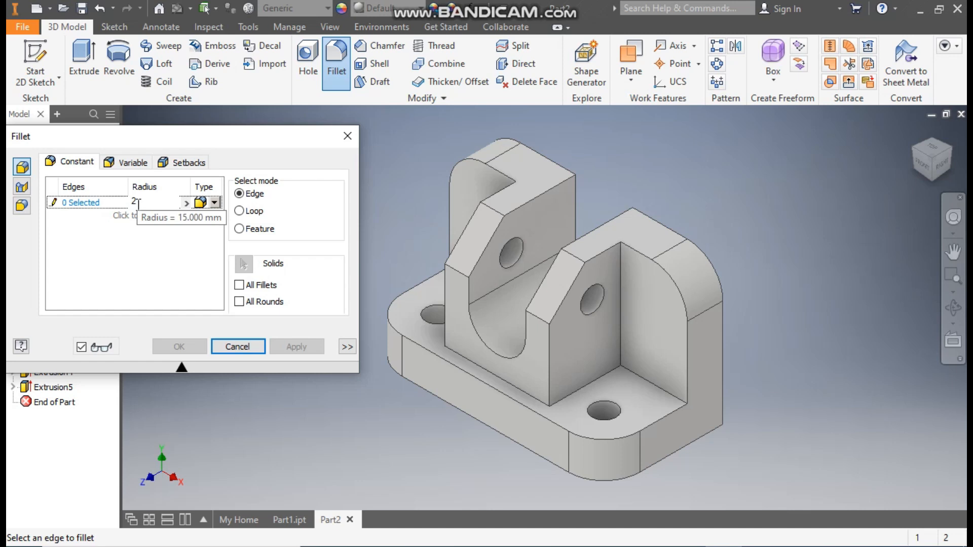
click(88, 205)
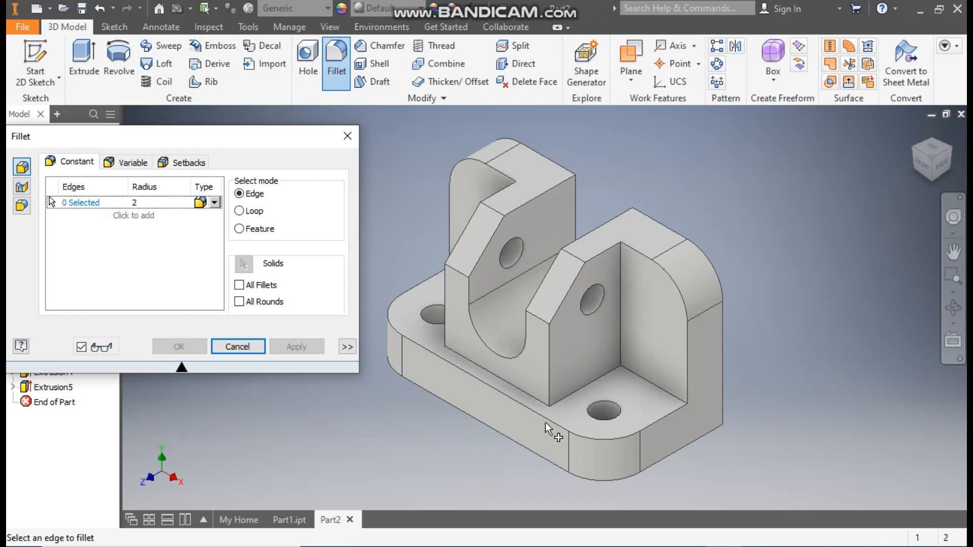
click(588, 383)
click(620, 333)
click(636, 373)
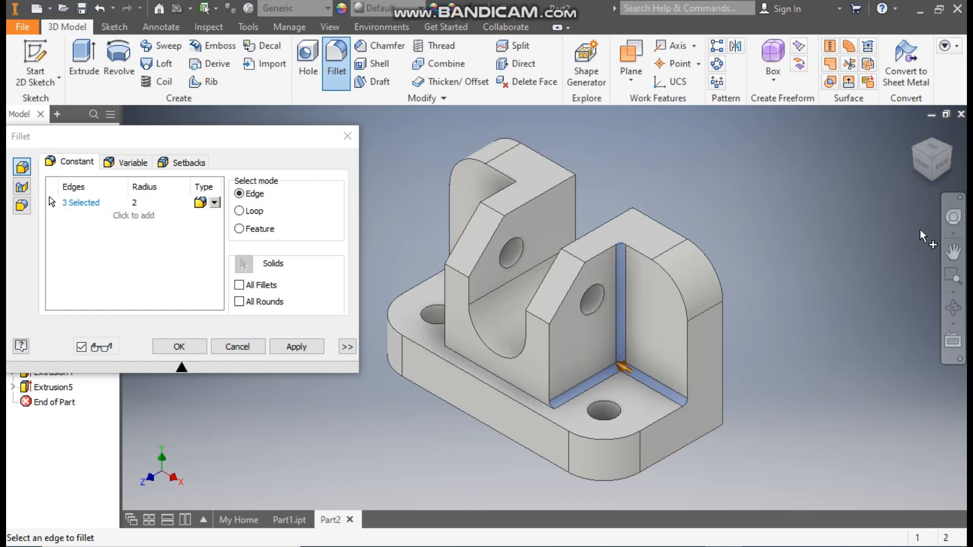
Add the three matching inner edges on the block's opposite side to the fillet and apply it.
click(931, 163)
click(467, 365)
click(475, 353)
click(498, 371)
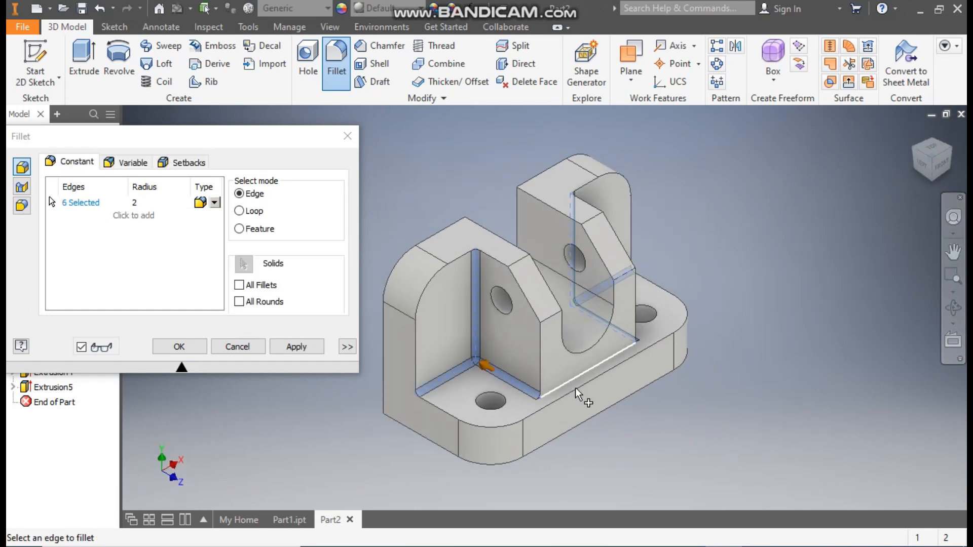
click(195, 348)
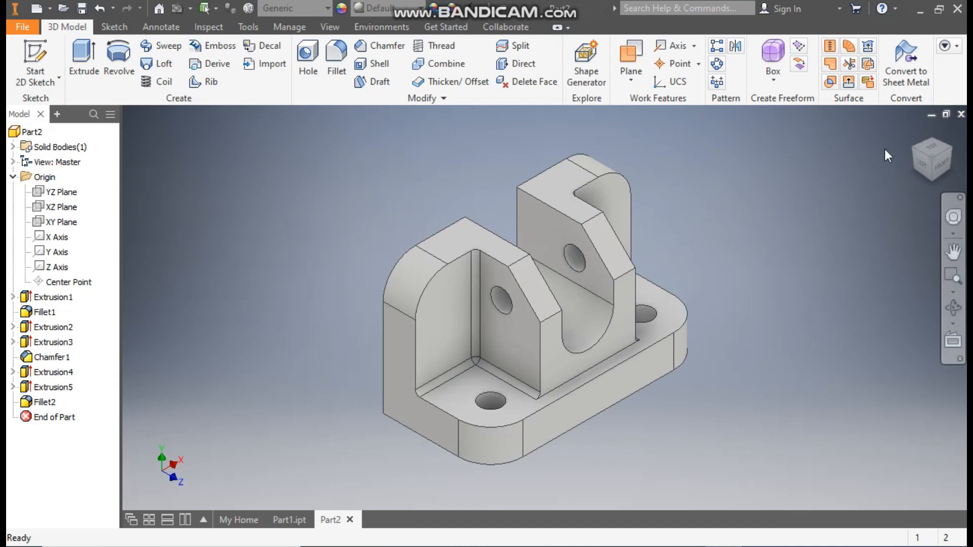
Apply the Yellow appearance from the Inventor Material Library to the whole part.
click(916, 133)
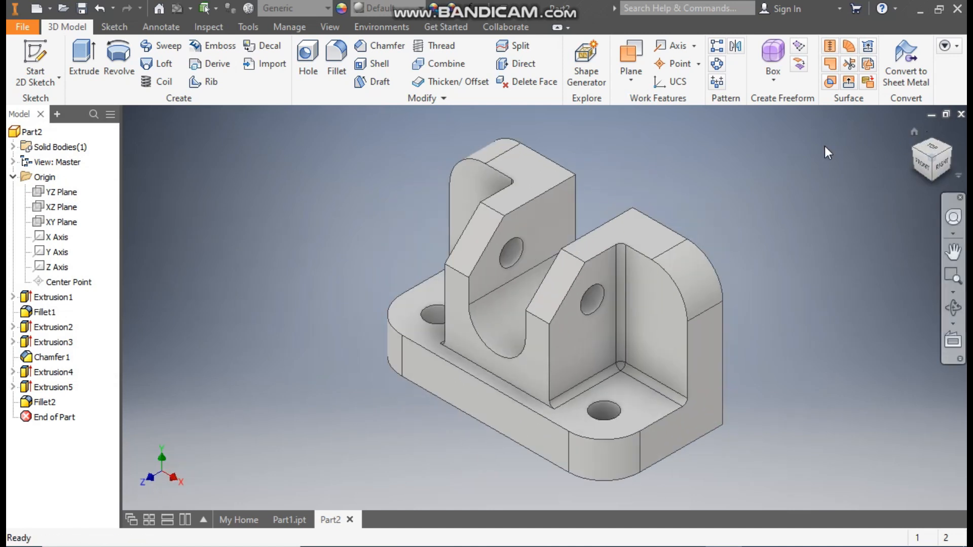
click(386, 8)
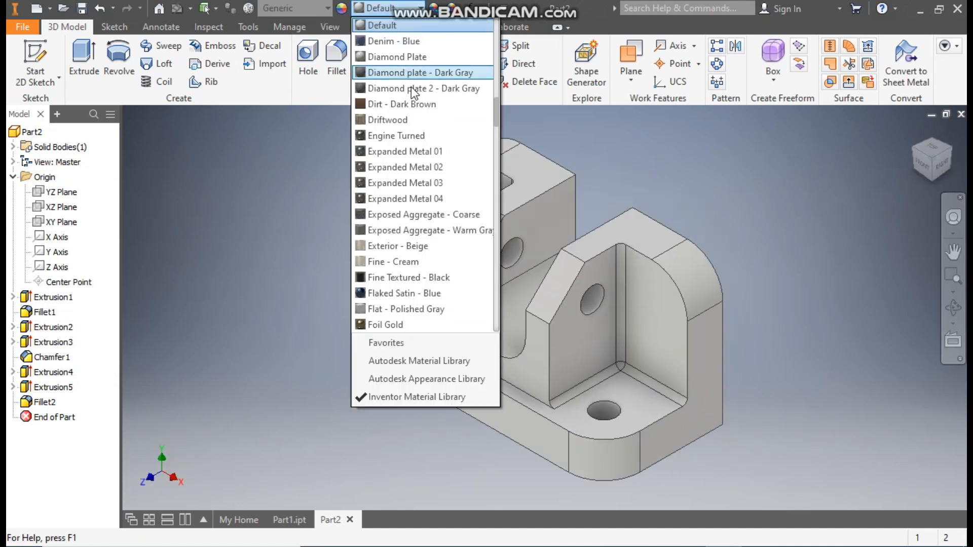
drag(494, 111, 503, 327)
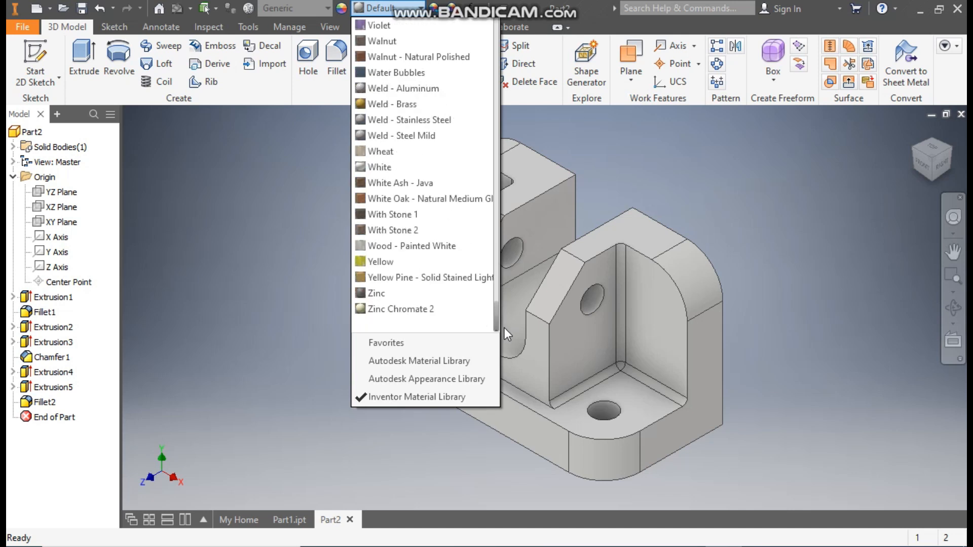
click(400, 261)
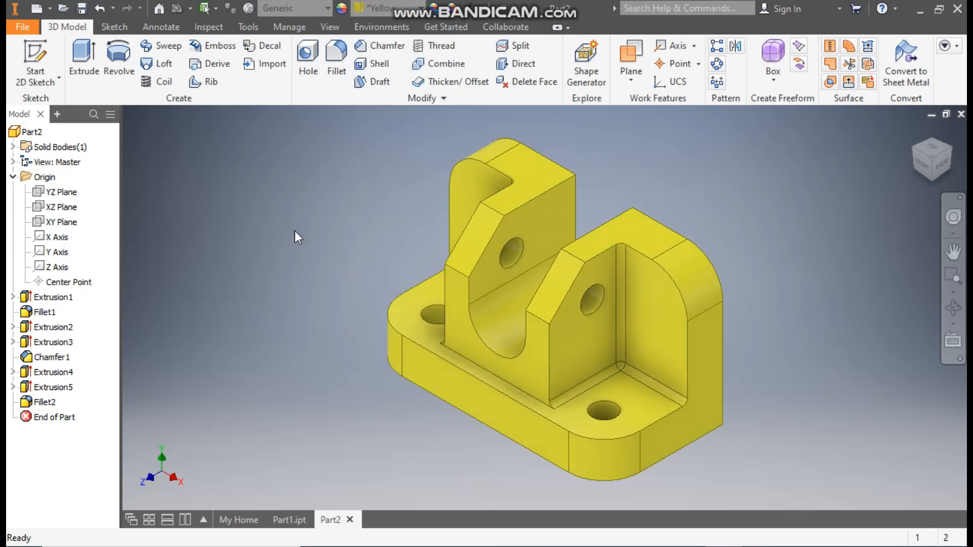